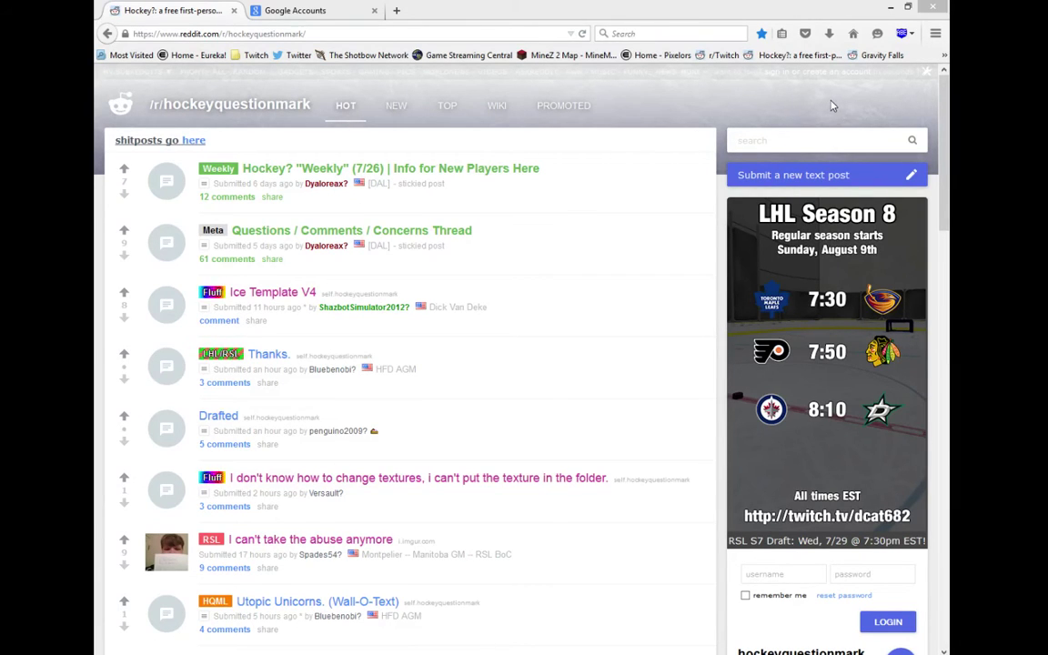
Step: Look through the hockeyquestionmark subreddit and its sidebar to find the game's download links
{"action": "middle_click", "coordinate": [663, 200]}
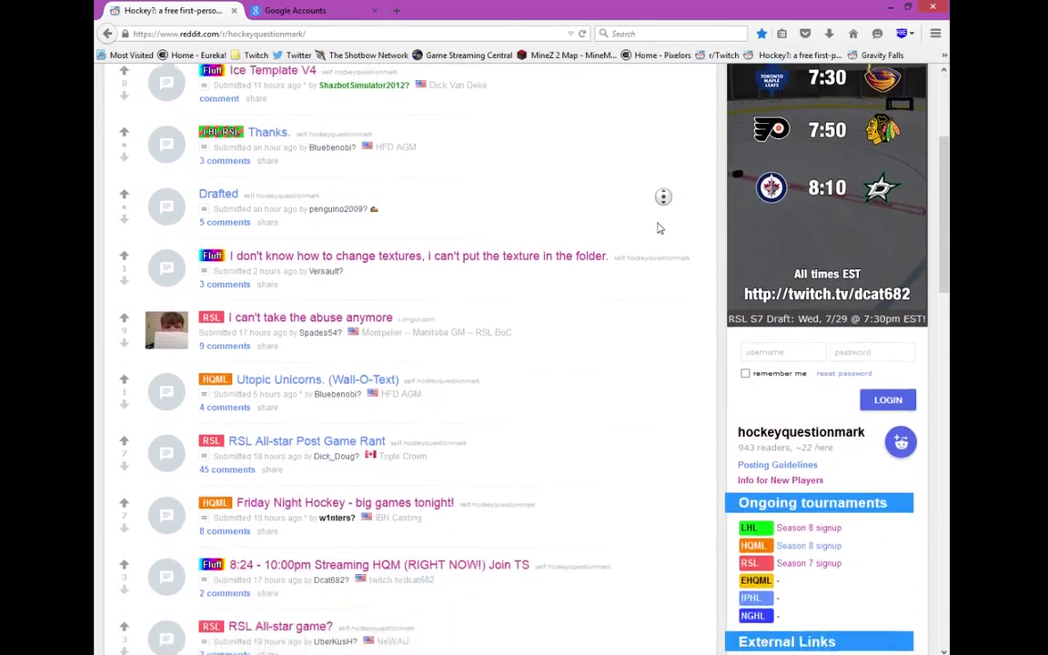
{"action": "middle_click", "coordinate": [660, 225]}
{"action": "middle_click", "coordinate": [668, 215]}
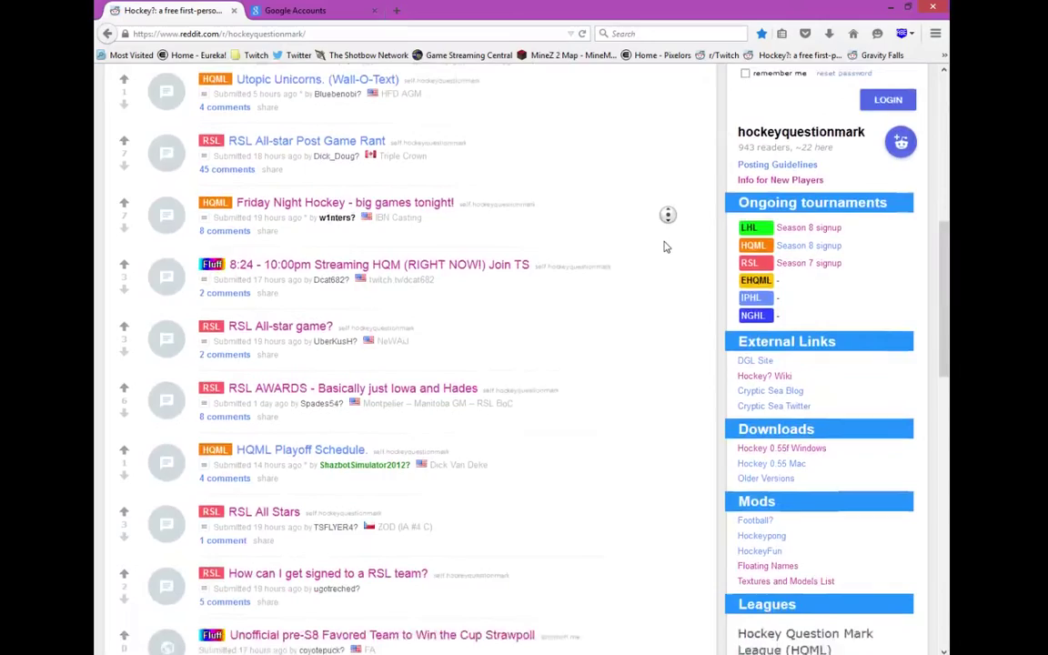
{"action": "middle_click", "coordinate": [664, 247]}
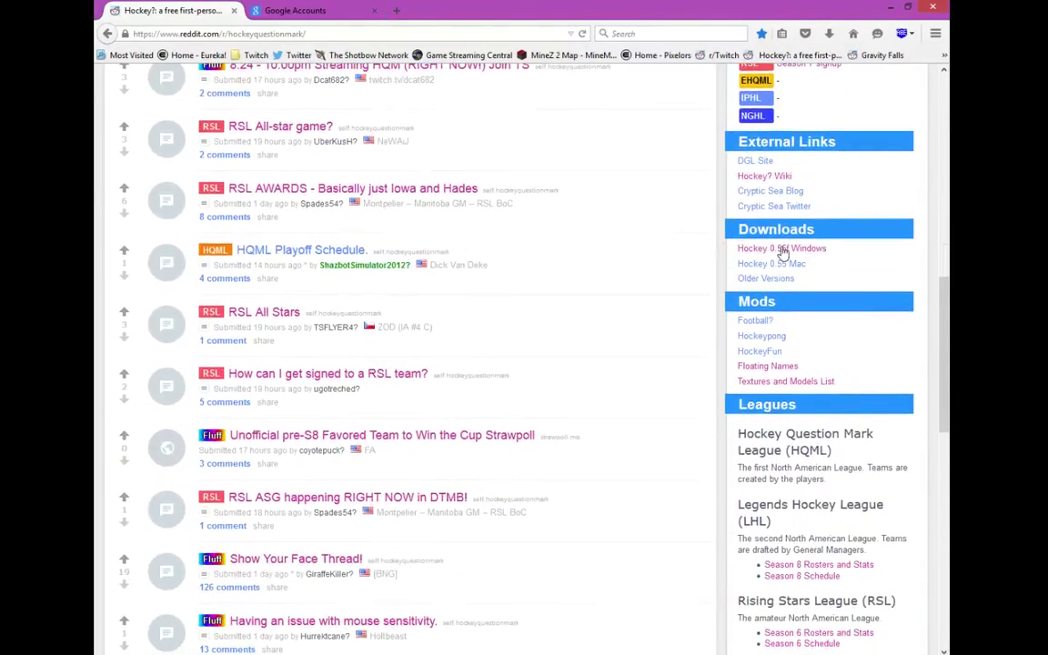
{"action": "scroll", "coordinate": [598, 262], "scroll_direction": "up", "scroll_amount": 7}
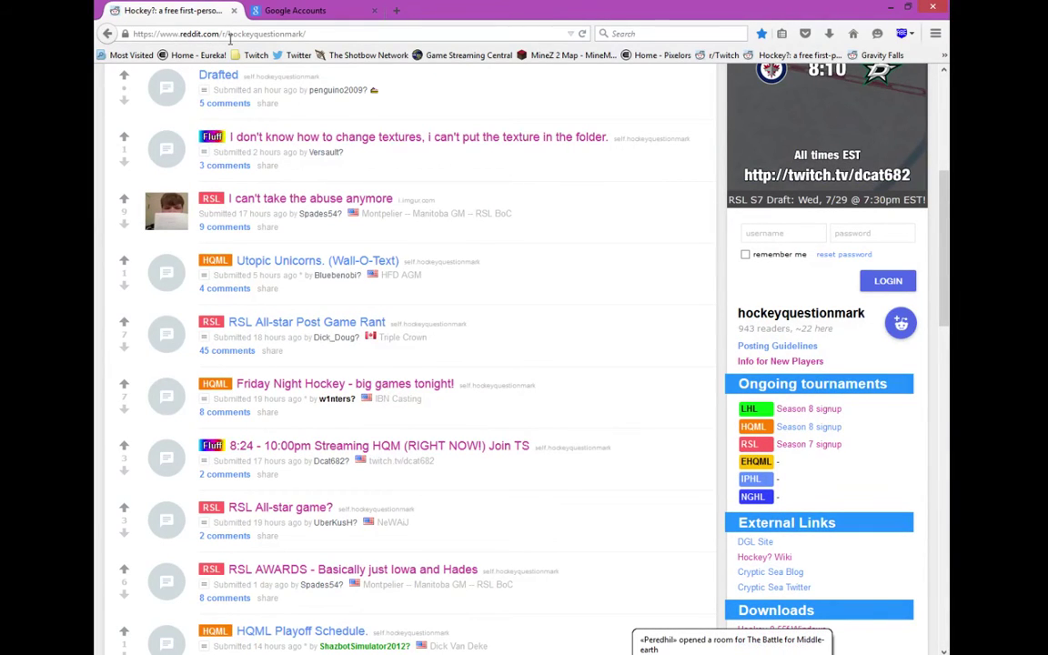
Step: Copy the hockeyquestionmark subreddit's web address
{"action": "left_click", "coordinate": [306, 35]}
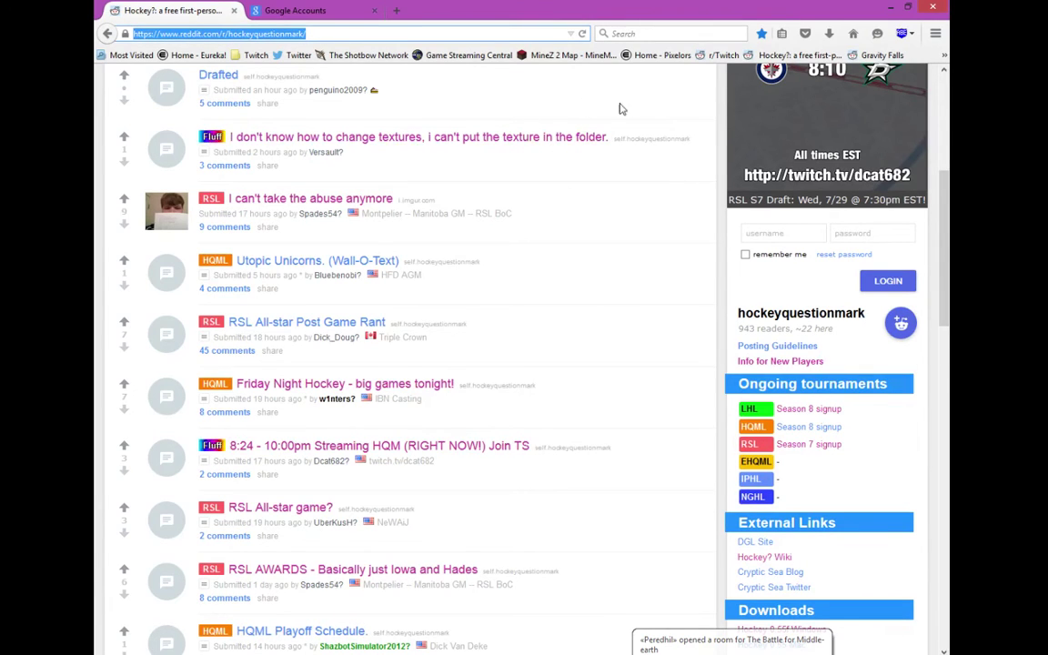
{"action": "scroll", "coordinate": [346, 163], "scroll_direction": "down", "scroll_amount": 2}
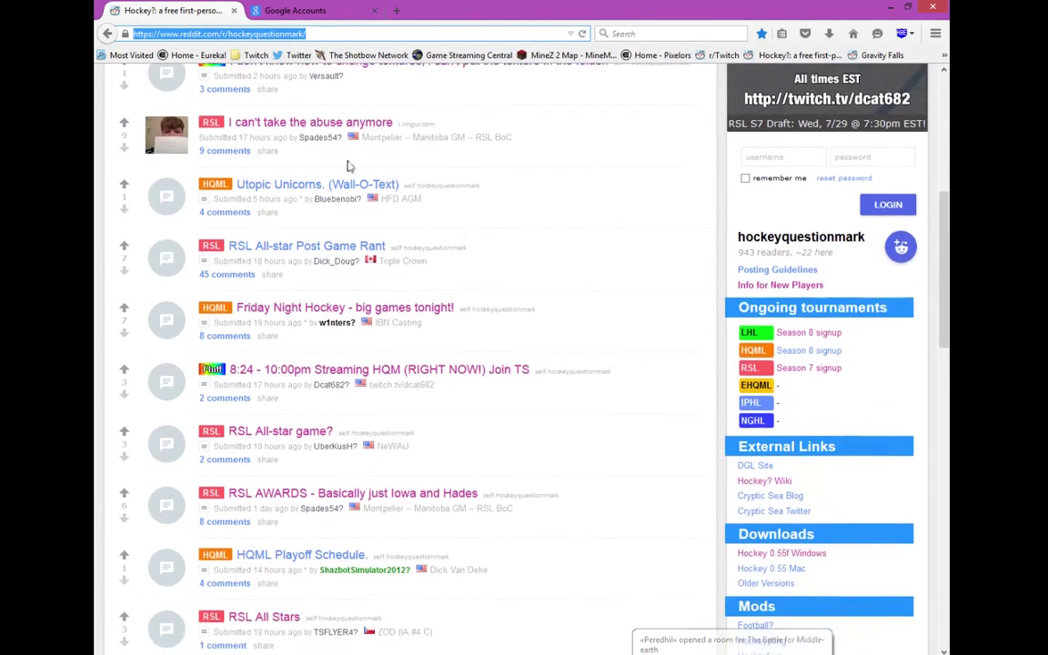
{"action": "right_click", "coordinate": [299, 34]}
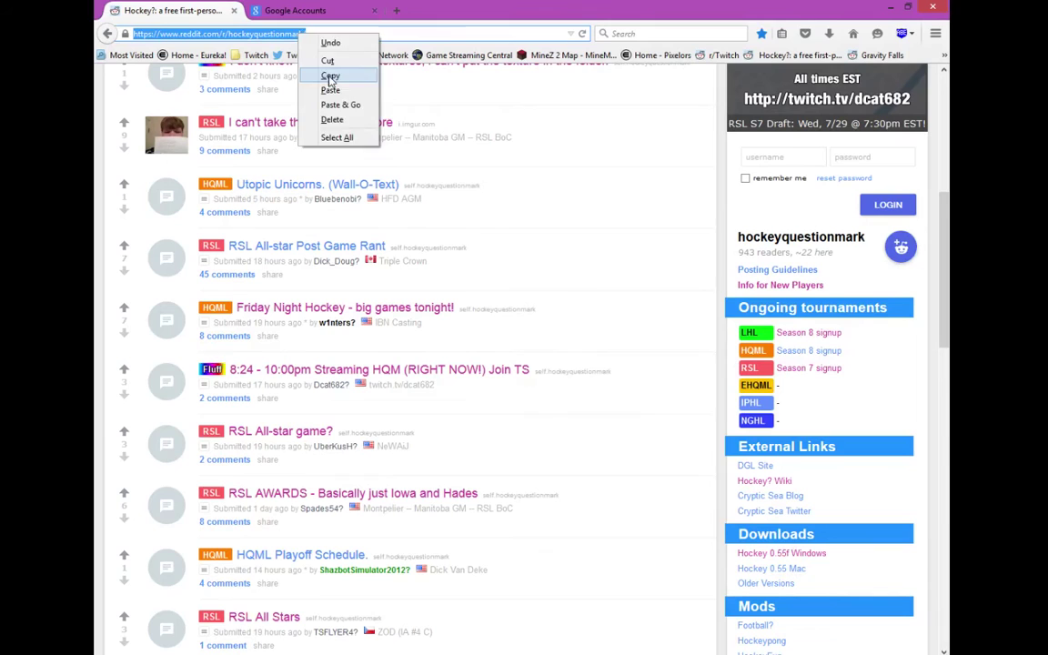
{"action": "left_click", "coordinate": [328, 77]}
Step: Download Hockey 0.55f for Windows from the sidebar's Downloads section and save hockey055f.zip
{"action": "scroll", "coordinate": [784, 414], "scroll_direction": "down", "scroll_amount": 2}
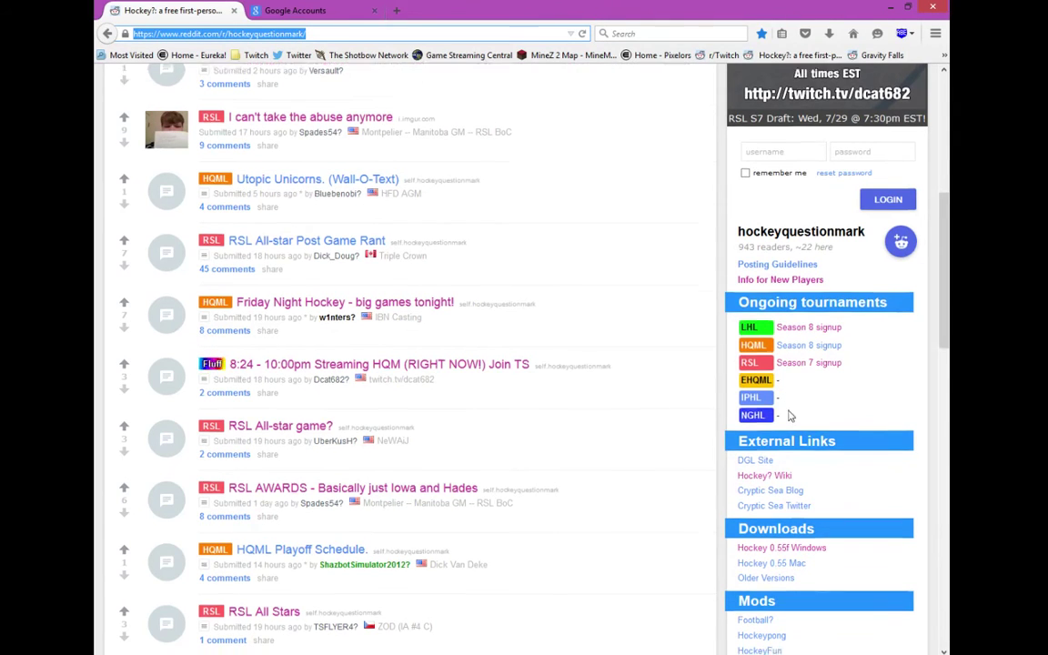
{"action": "middle_click", "coordinate": [668, 215]}
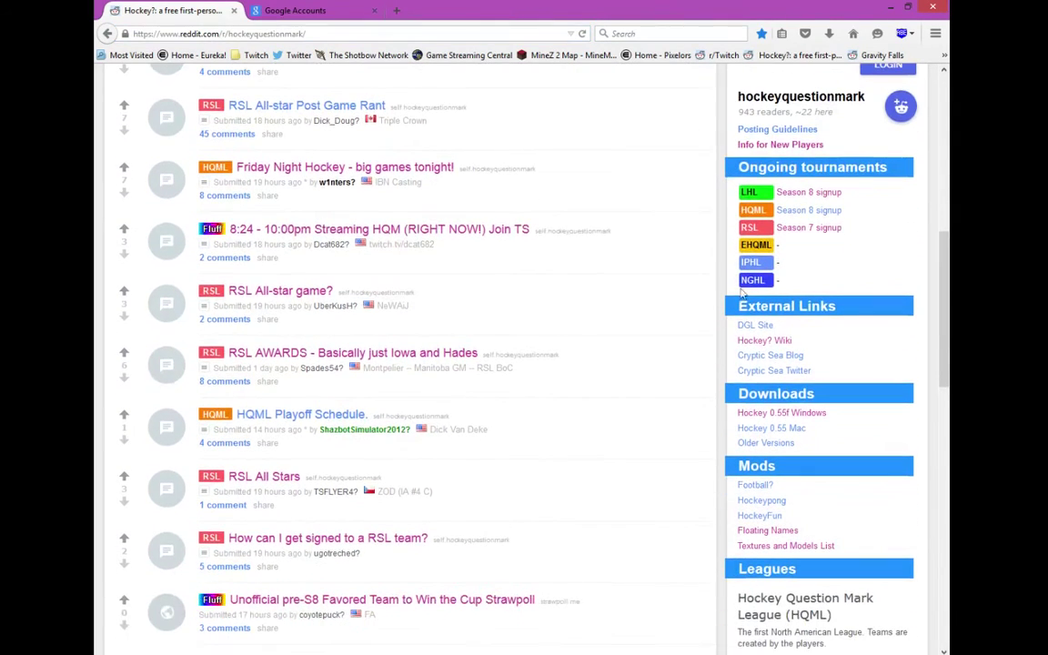
{"action": "left_click_drag", "start_coordinate": [749, 394], "coordinate": [829, 401]}
{"action": "left_click", "coordinate": [833, 397]}
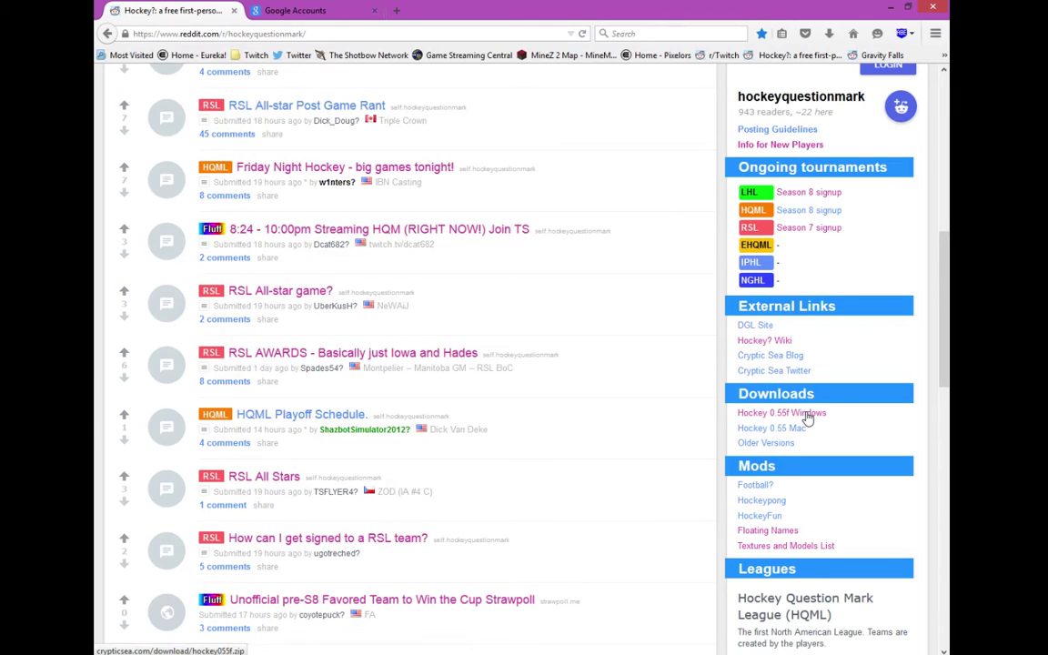
{"action": "left_click", "coordinate": [807, 416]}
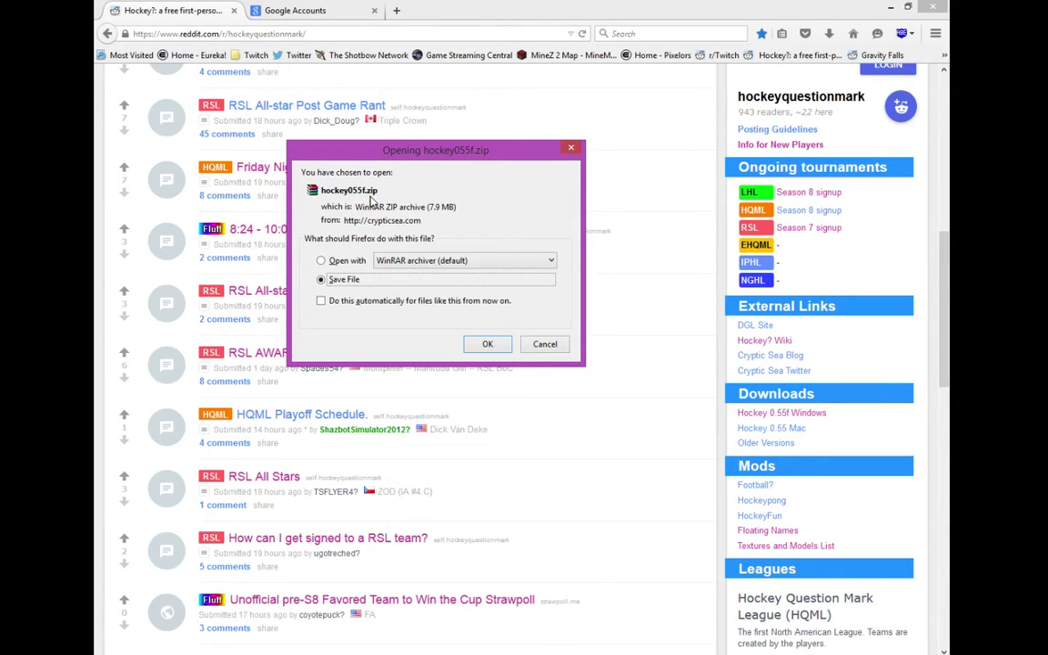
{"action": "left_click", "coordinate": [486, 344]}
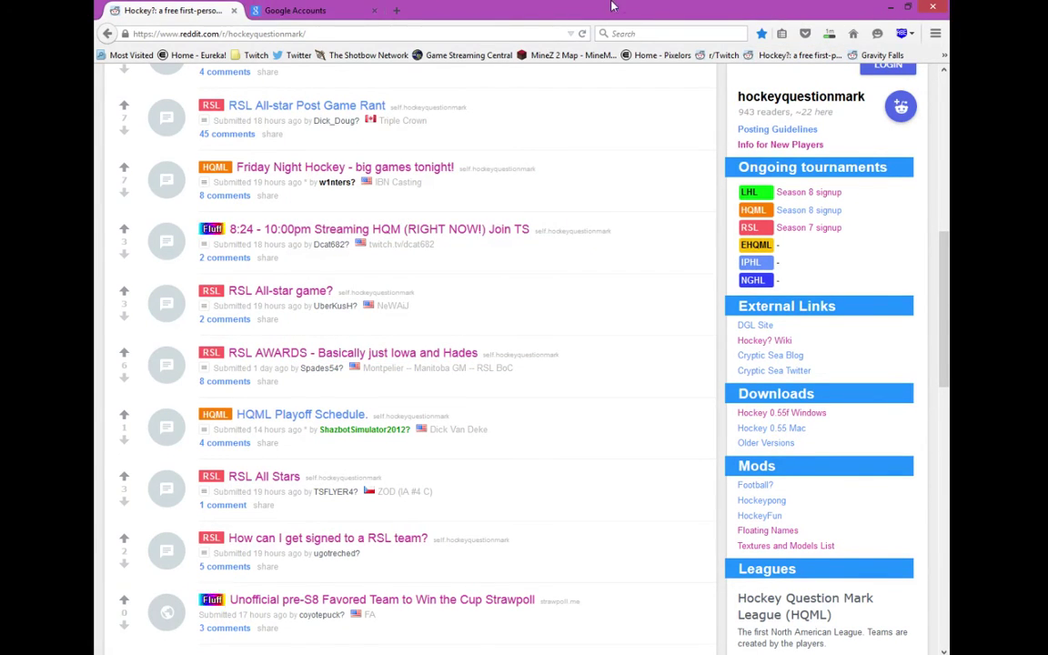
{"action": "left_click_drag", "start_coordinate": [787, 16], "coordinate": [33, 106]}
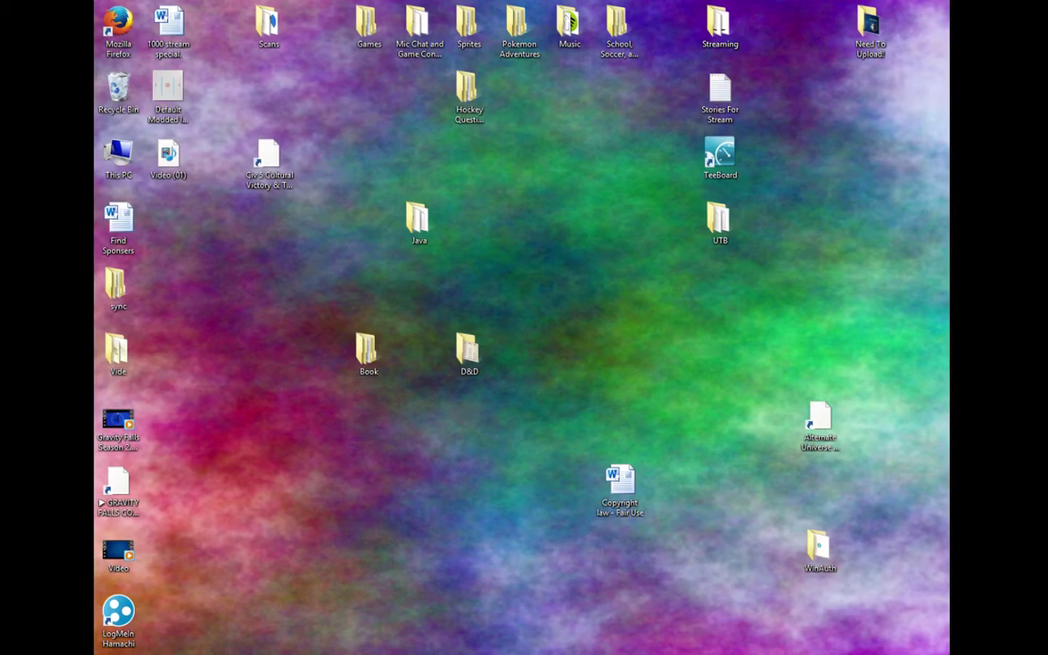
{"action": "left_click_drag", "start_coordinate": [94, 51], "coordinate": [482, 201]}
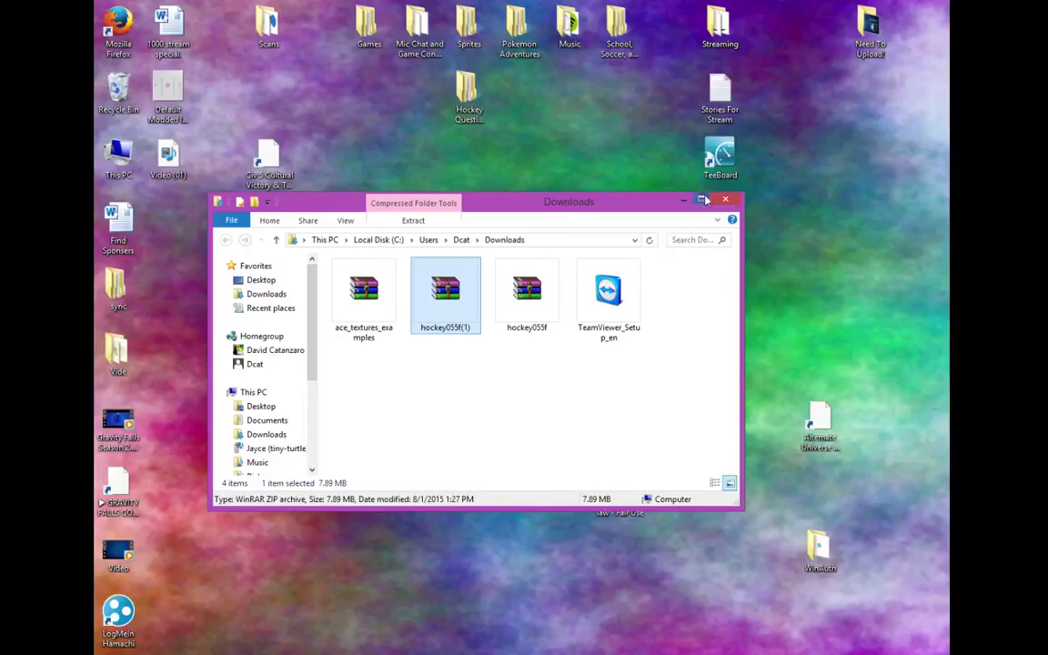
{"action": "left_click", "coordinate": [699, 199]}
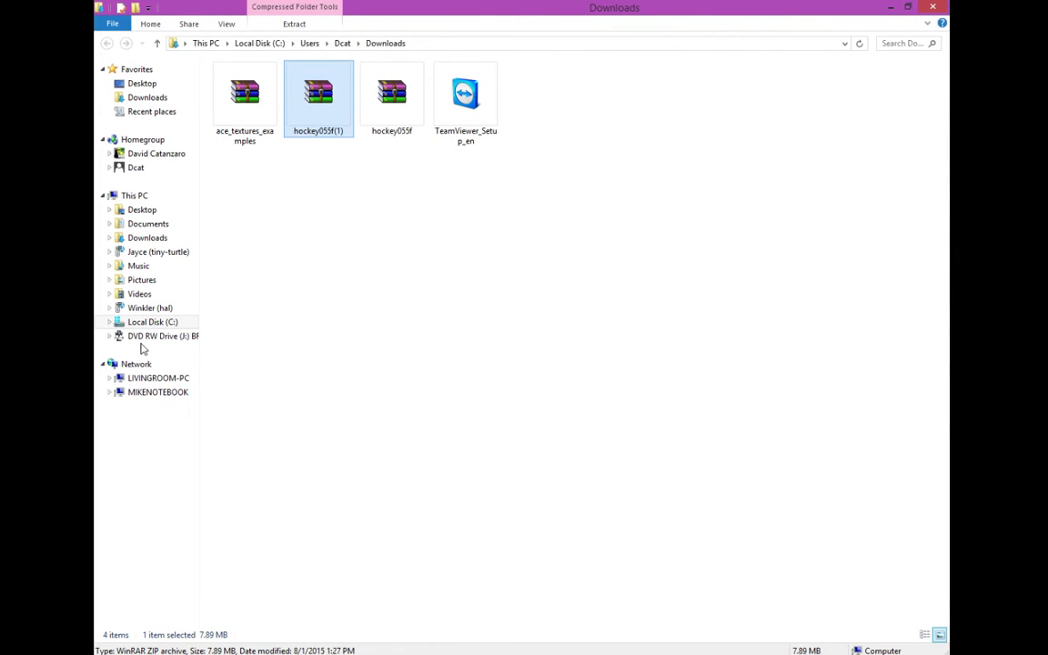
{"action": "left_click", "coordinate": [944, 6]}
Step: Open the Downloads folder in File Explorer and delete the duplicate archive hockey055f(1)
{"action": "key", "text": "super+e"}
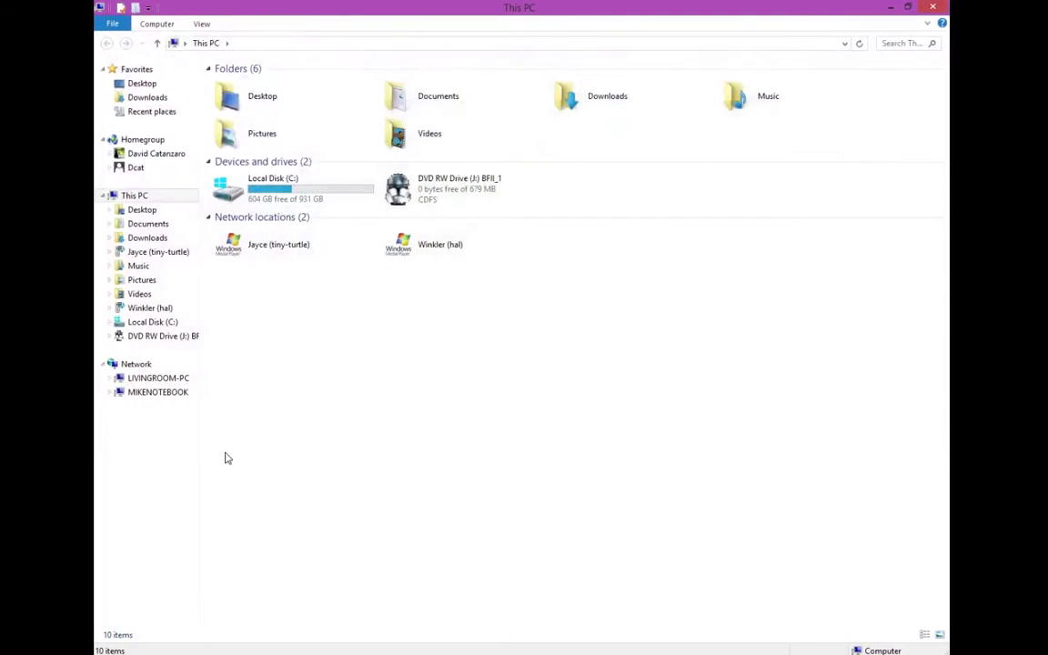
{"action": "left_click", "coordinate": [169, 238]}
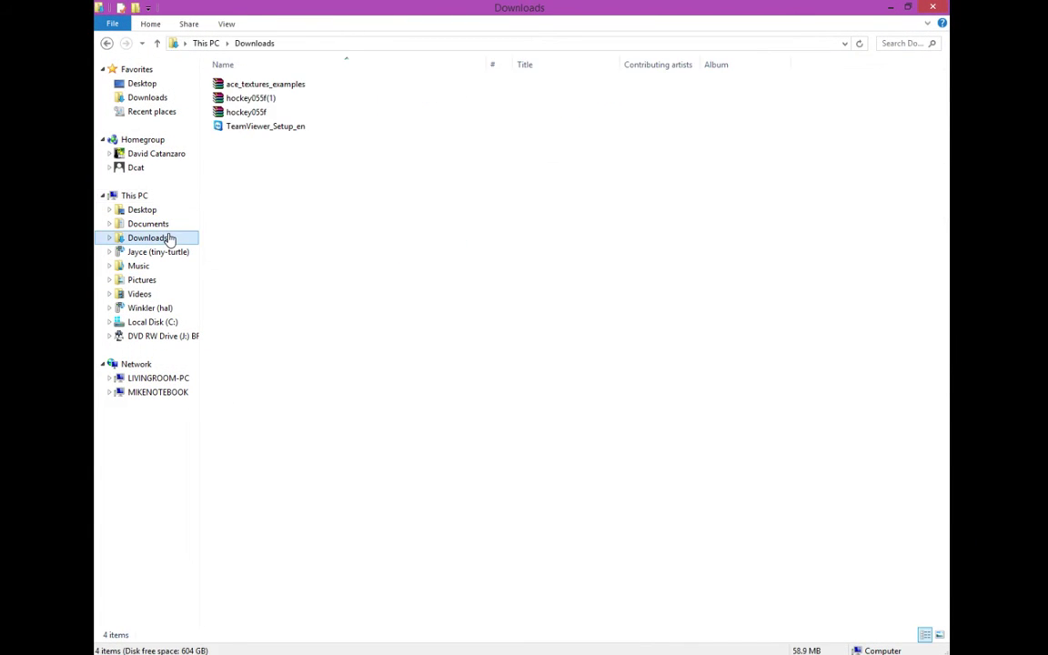
{"action": "left_click", "coordinate": [290, 102]}
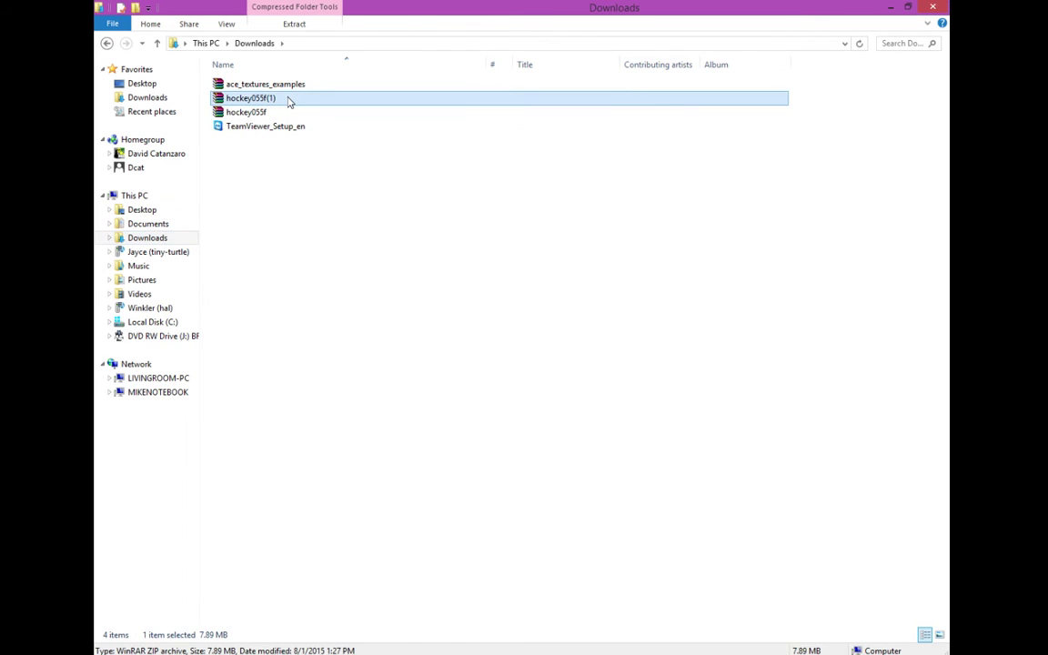
{"action": "key", "text": "Delete"}
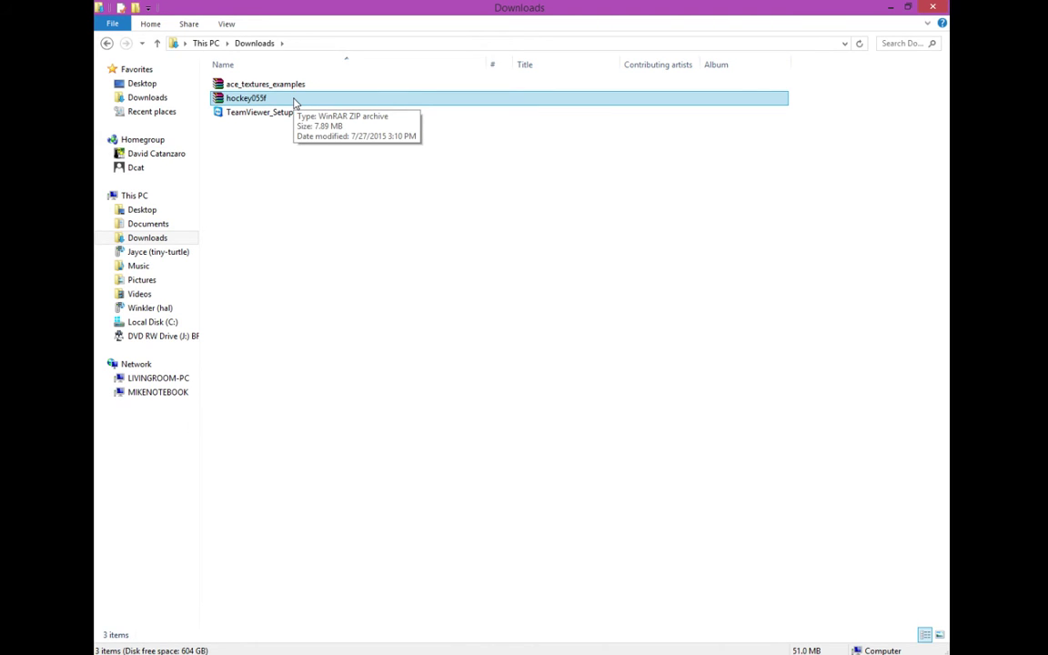
Step: Open the hockey055f archive in WinRAR, dismiss the licence reminder and place its window so the desktop's free area is reachable
{"action": "double_click", "coordinate": [294, 102]}
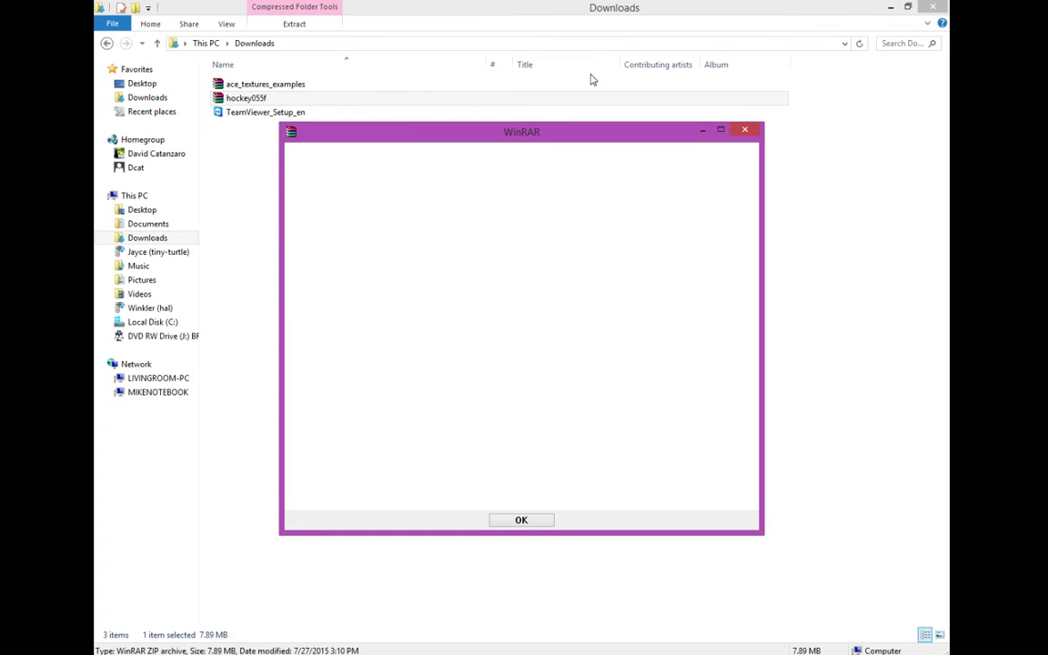
{"action": "left_click", "coordinate": [744, 130]}
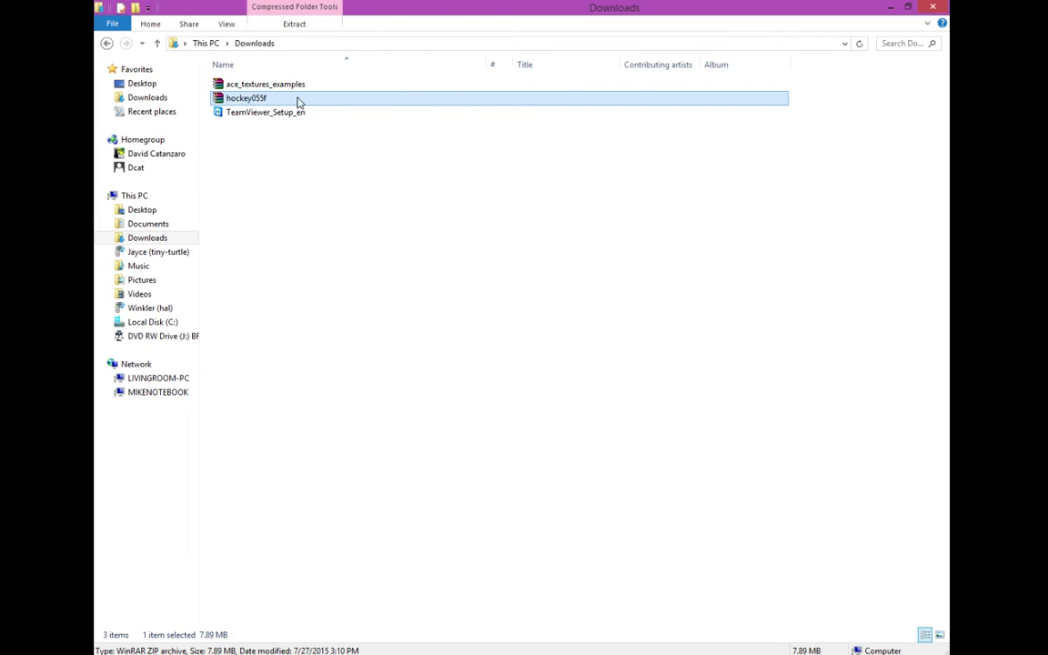
{"action": "left_click_drag", "start_coordinate": [388, 4], "coordinate": [407, 22]}
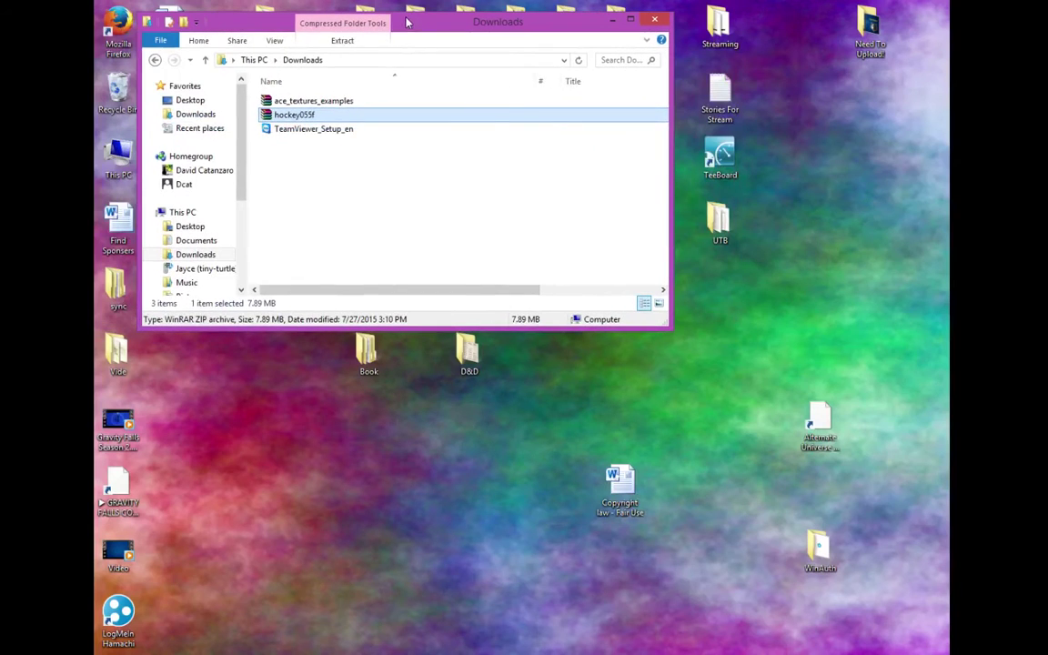
{"action": "double_click", "coordinate": [318, 118]}
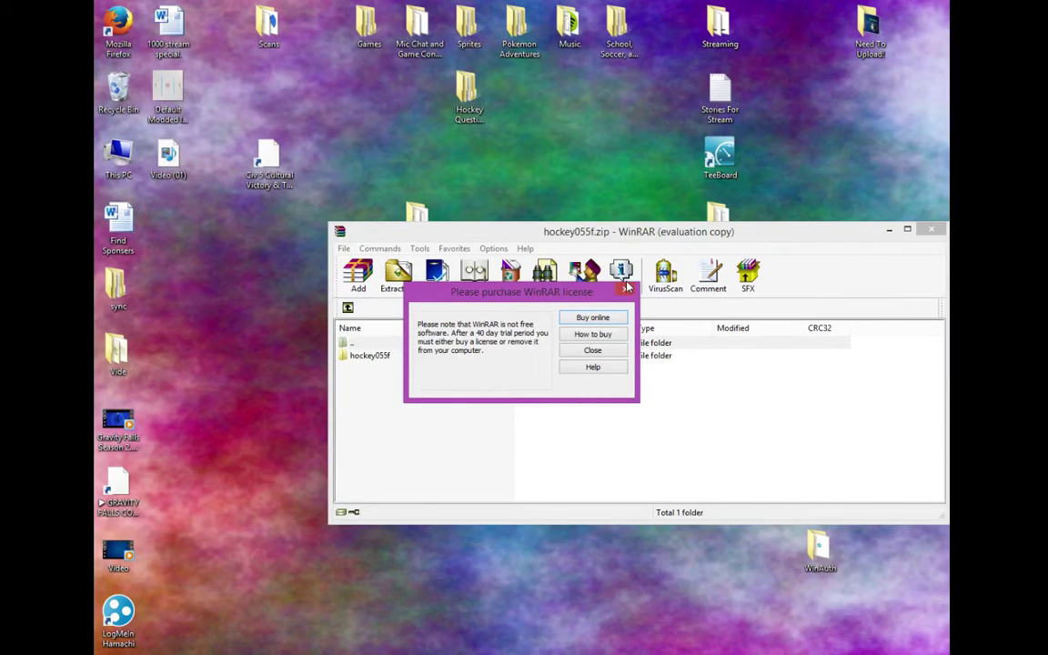
{"action": "left_click", "coordinate": [626, 288]}
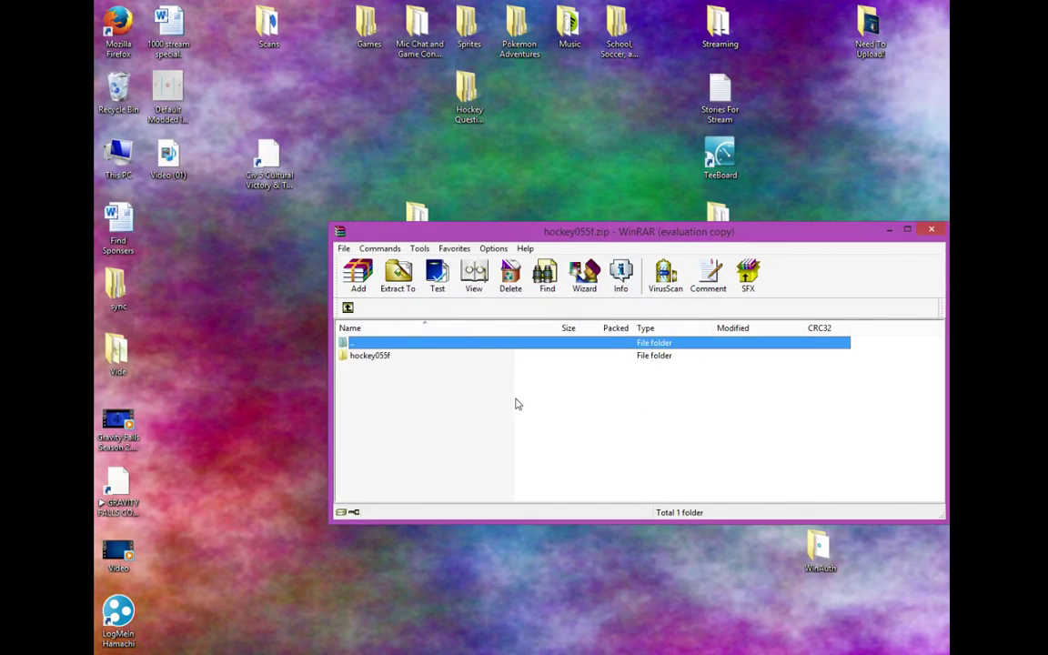
{"action": "left_click", "coordinate": [483, 381]}
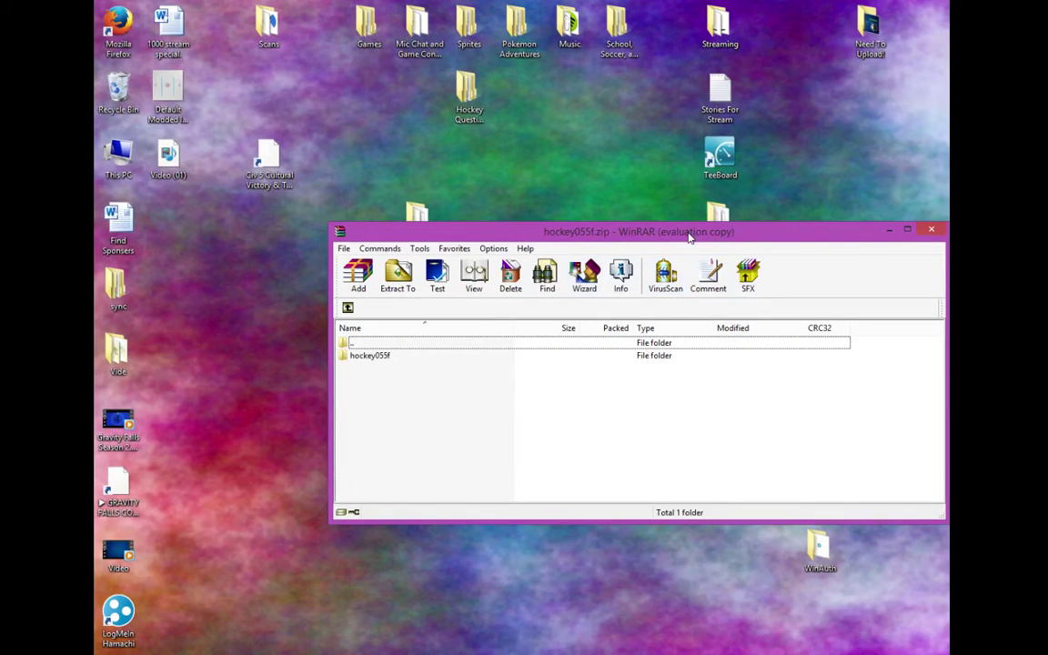
{"action": "left_click_drag", "start_coordinate": [689, 236], "coordinate": [676, 17]}
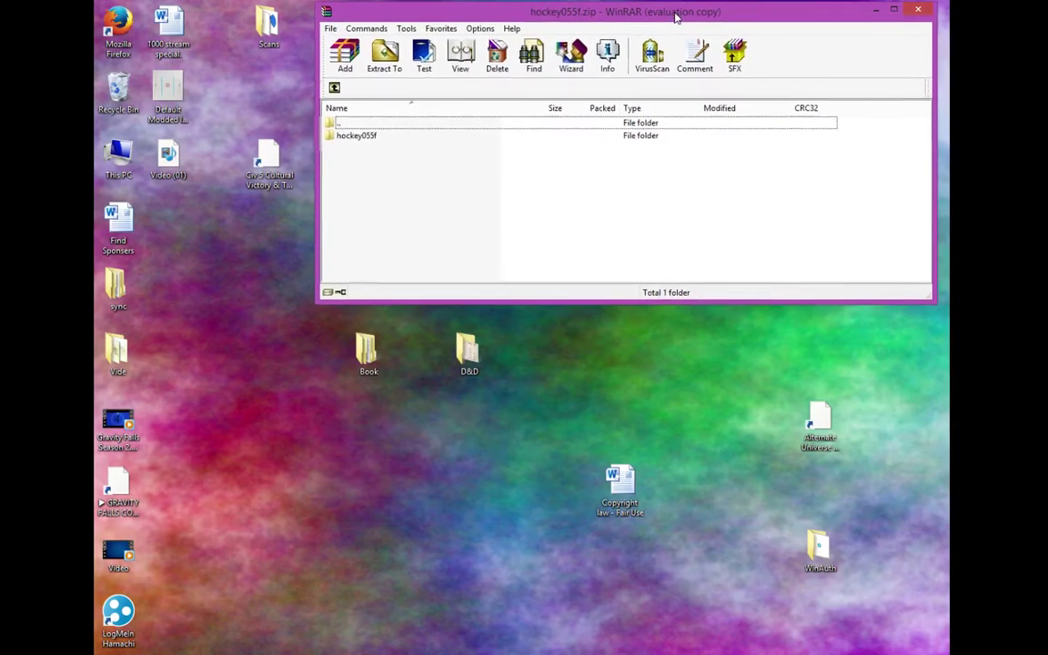
Step: Extract the hockey055f folder from the archive to the desktop and close WinRAR
{"action": "double_click", "coordinate": [436, 137]}
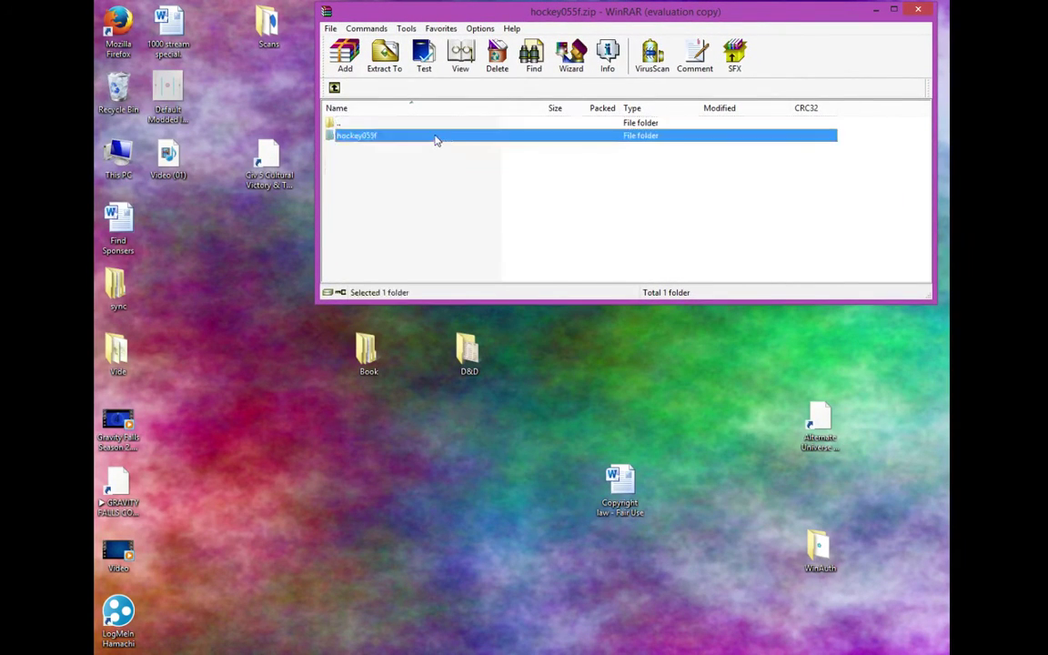
{"action": "left_click", "coordinate": [336, 88]}
{"action": "left_click_drag", "start_coordinate": [355, 139], "coordinate": [265, 388]}
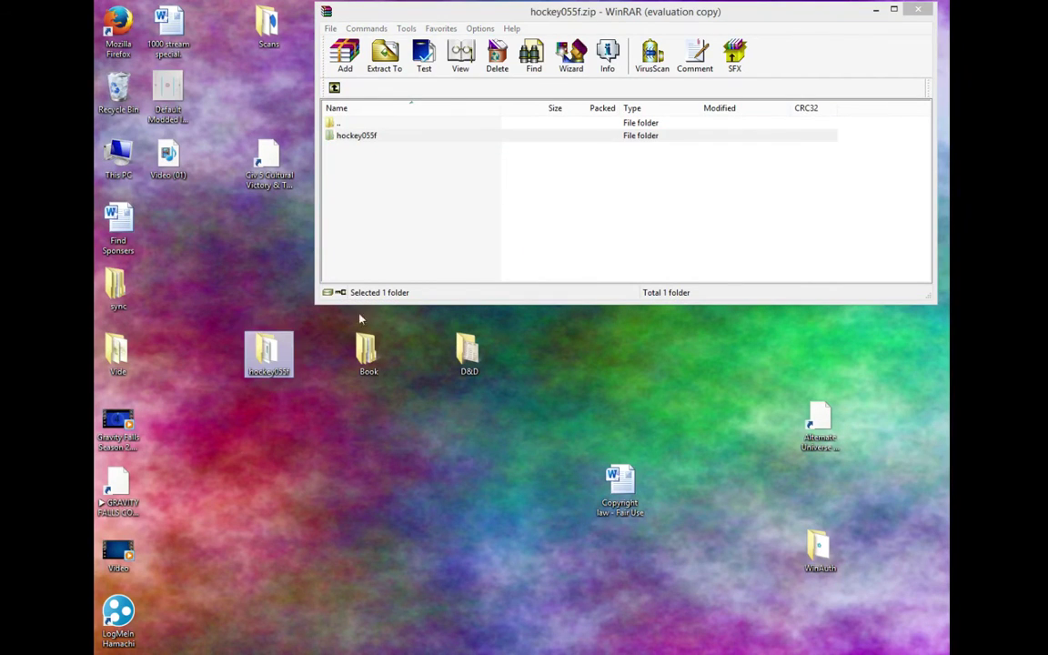
{"action": "left_click", "coordinate": [918, 10]}
Step: Launch the hockey application from the extracted hockey055f folder and open the list of online servers
{"action": "double_click", "coordinate": [267, 350]}
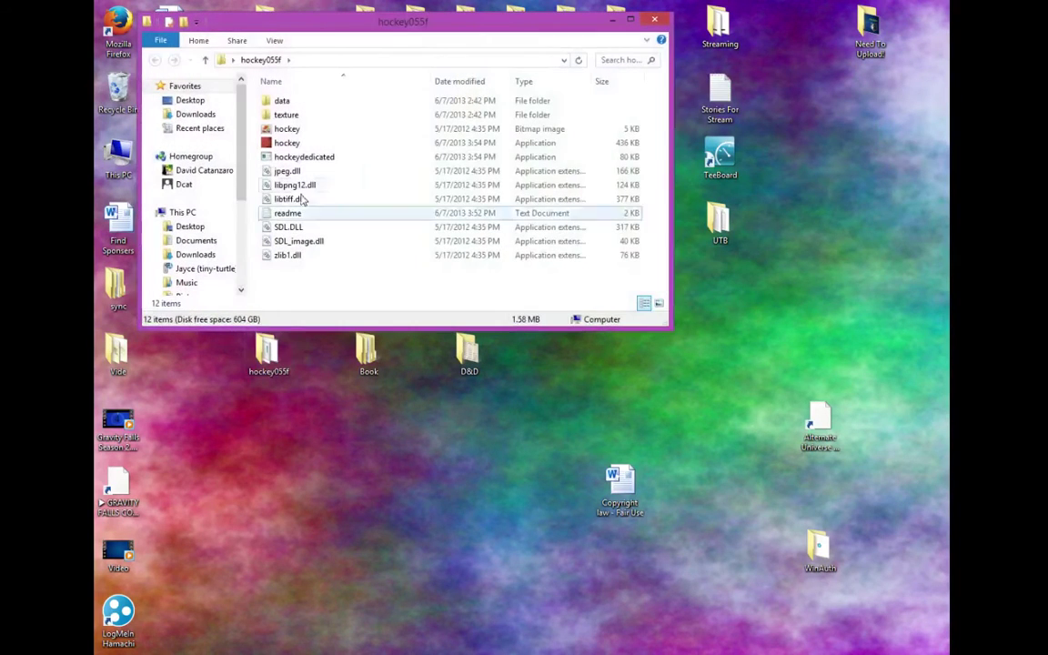
{"action": "double_click", "coordinate": [305, 144]}
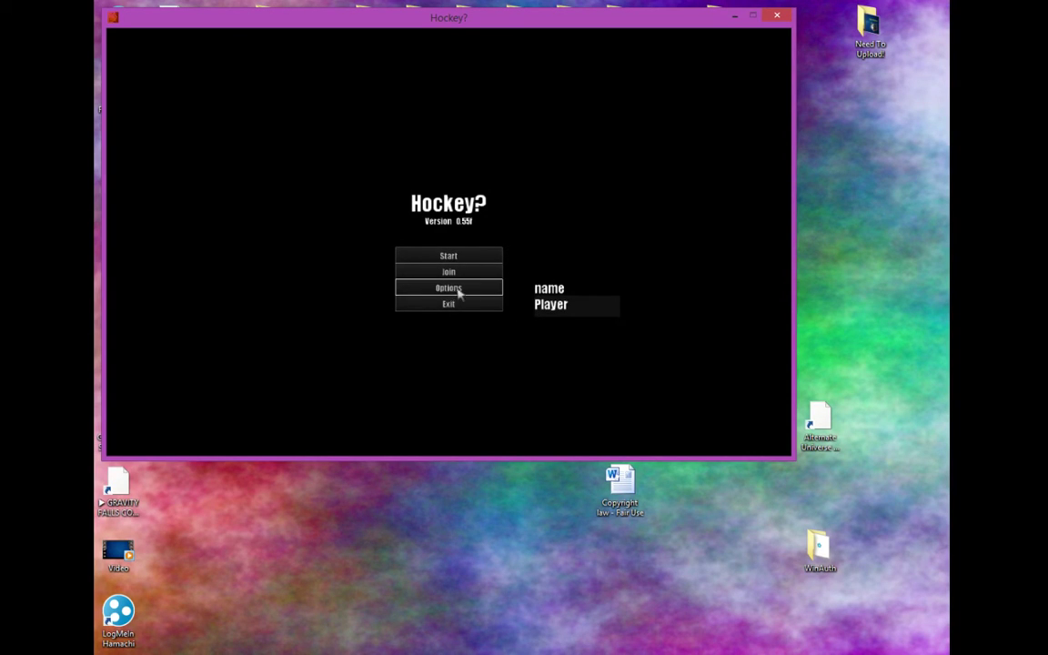
{"action": "left_click", "coordinate": [457, 272]}
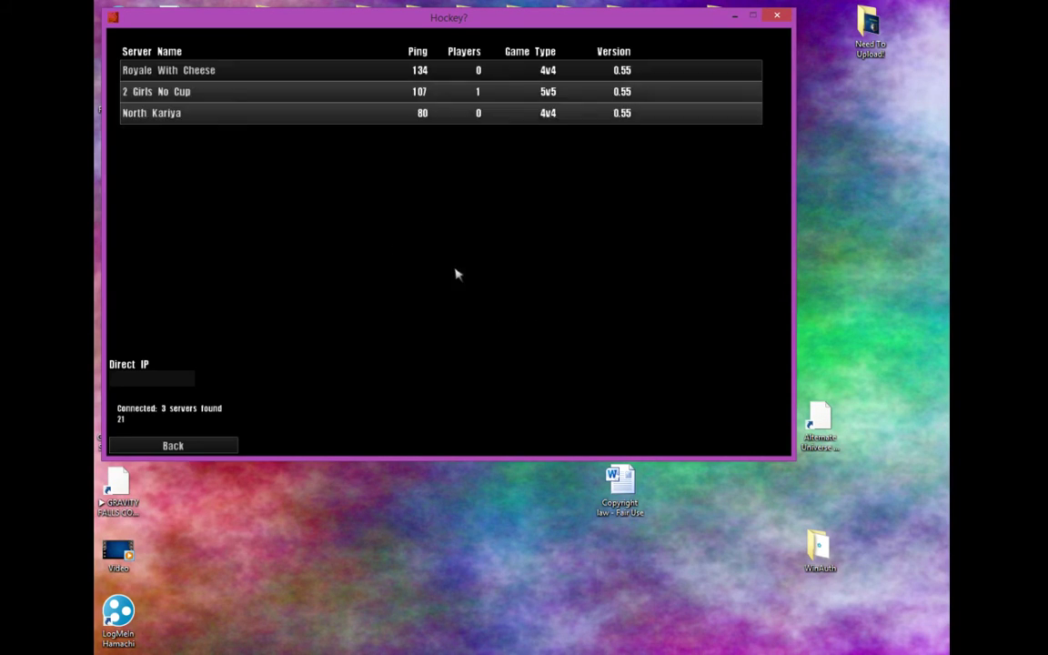
Step: Join the "2 Girls No Cup" server, leave the match and exit the game
{"action": "left_click", "coordinate": [475, 95]}
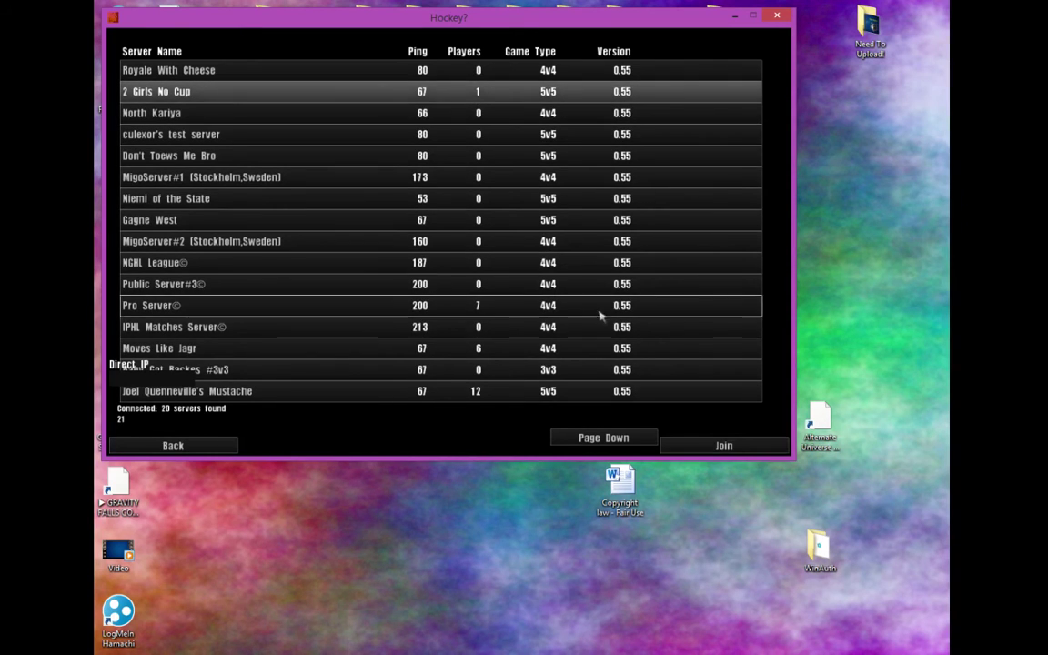
{"action": "left_click", "coordinate": [718, 445]}
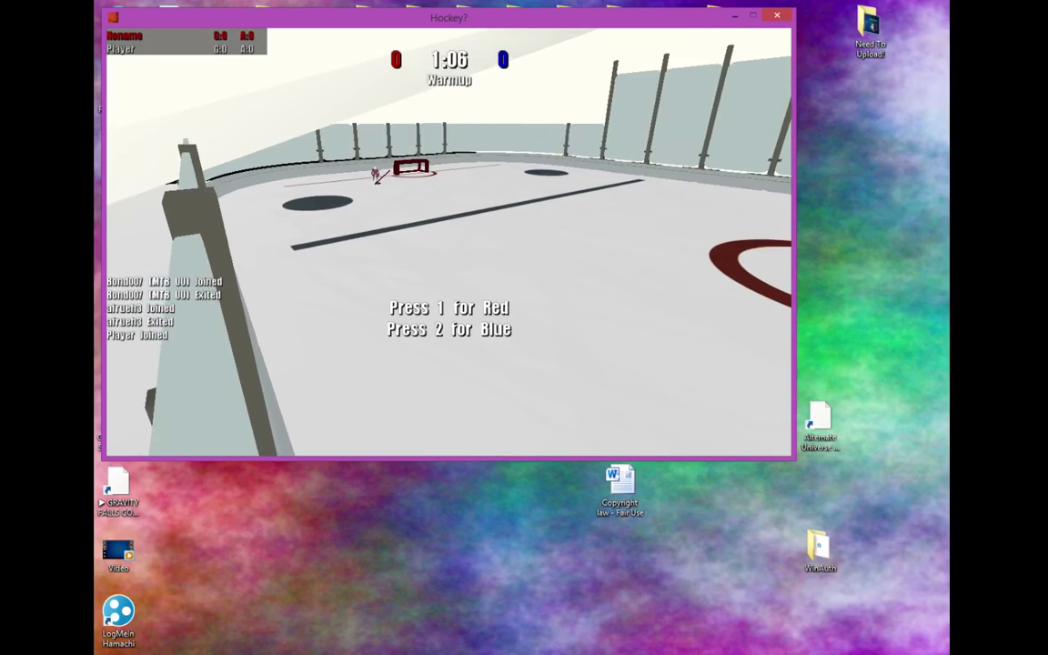
{"action": "key", "text": "Escape"}
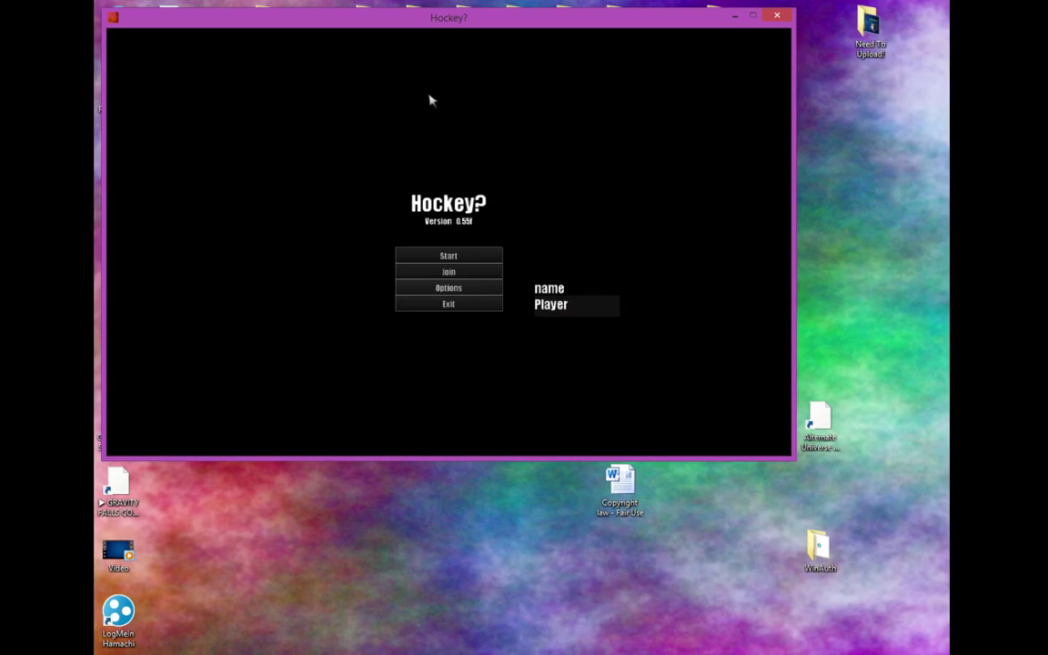
{"action": "left_click", "coordinate": [451, 303]}
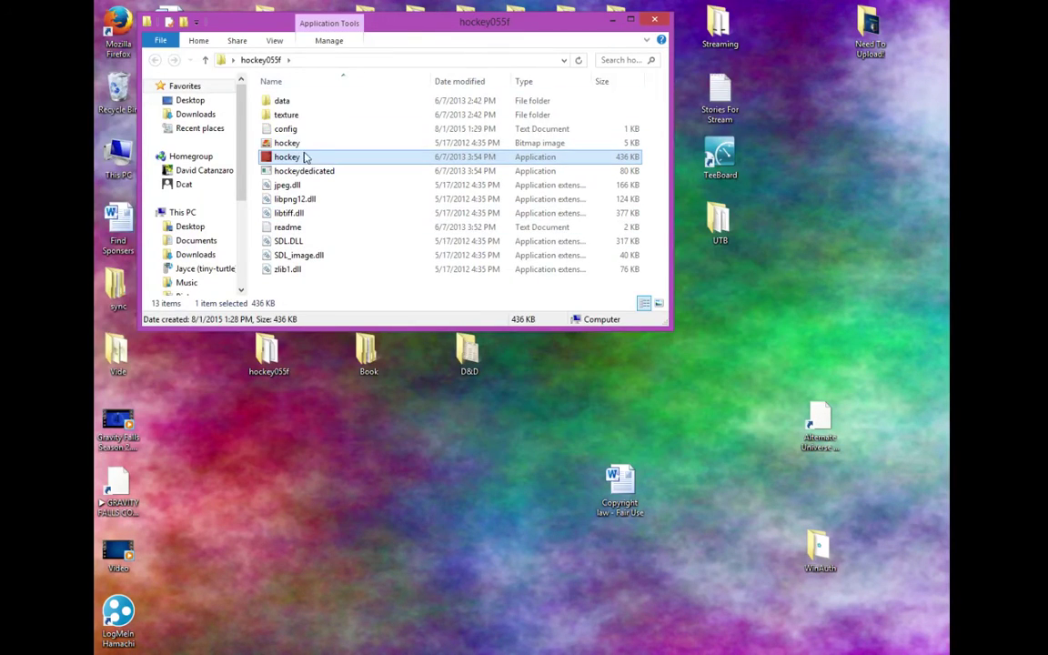
Step: Open the model folder inside the hockey055f folder's data folder and enlarge its window to show all the files
{"action": "left_click_drag", "start_coordinate": [386, 16], "coordinate": [601, 153]}
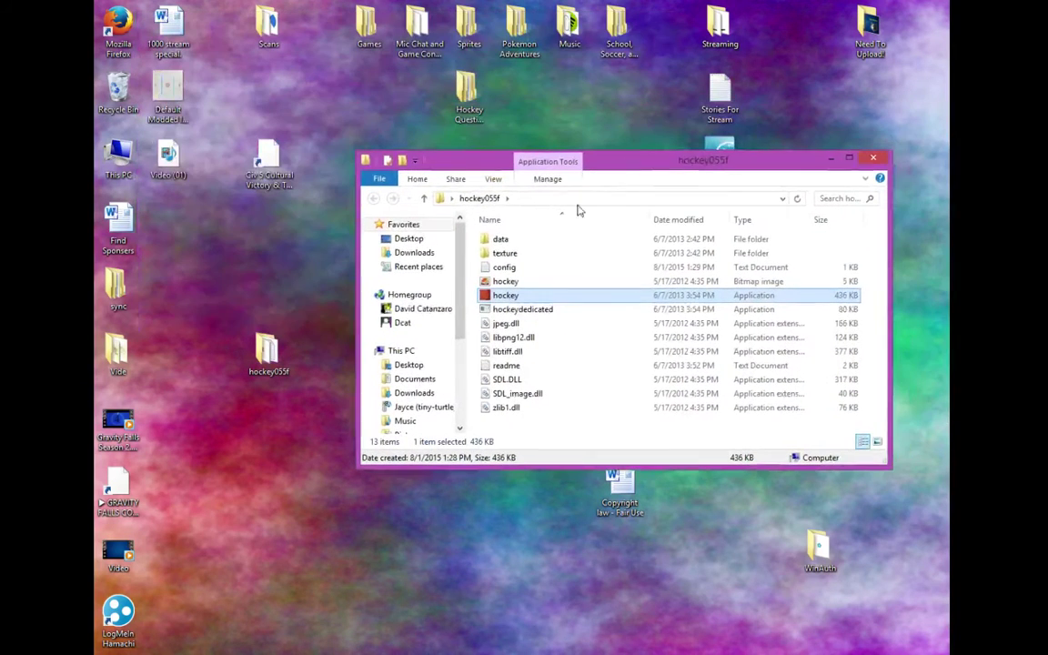
{"action": "double_click", "coordinate": [532, 242]}
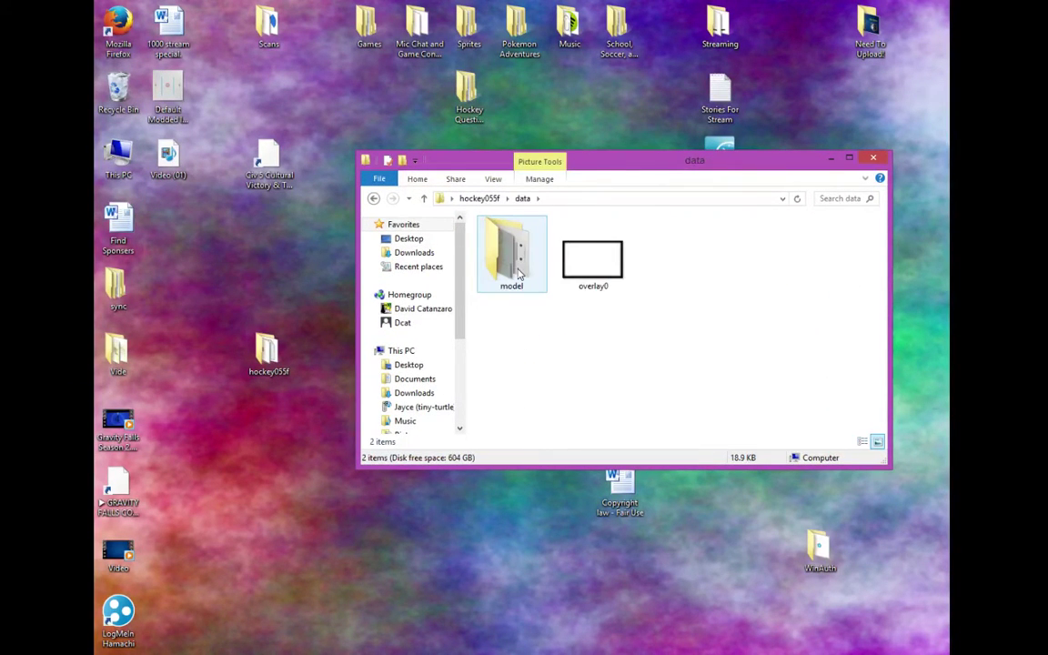
{"action": "double_click", "coordinate": [518, 272]}
{"action": "scroll", "coordinate": [829, 215], "scroll_direction": "down", "scroll_amount": 3}
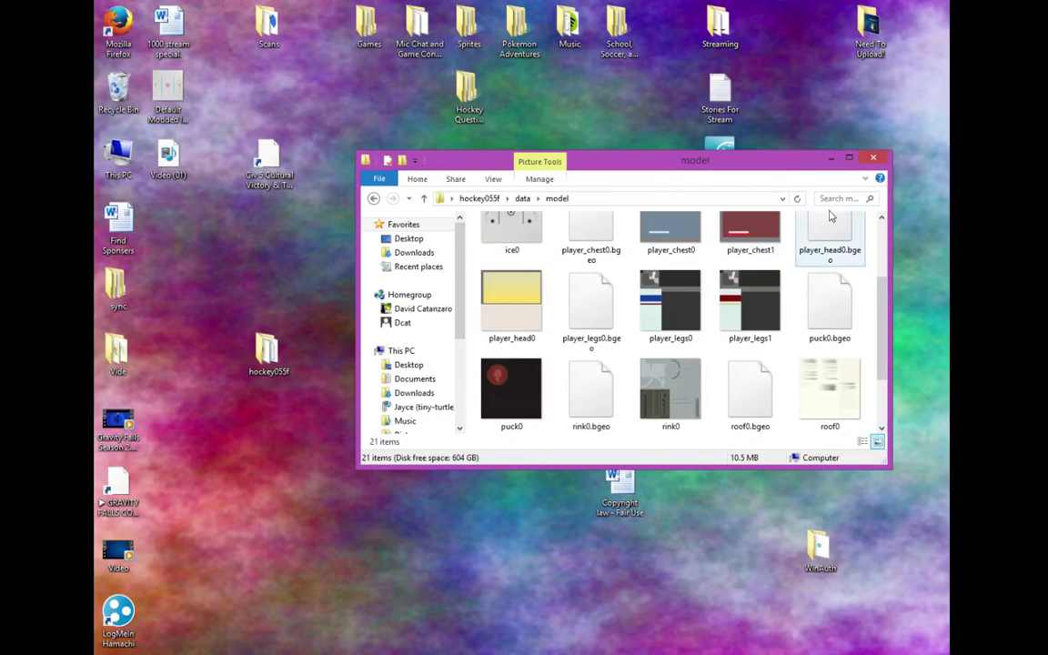
{"action": "double_click", "coordinate": [764, 162]}
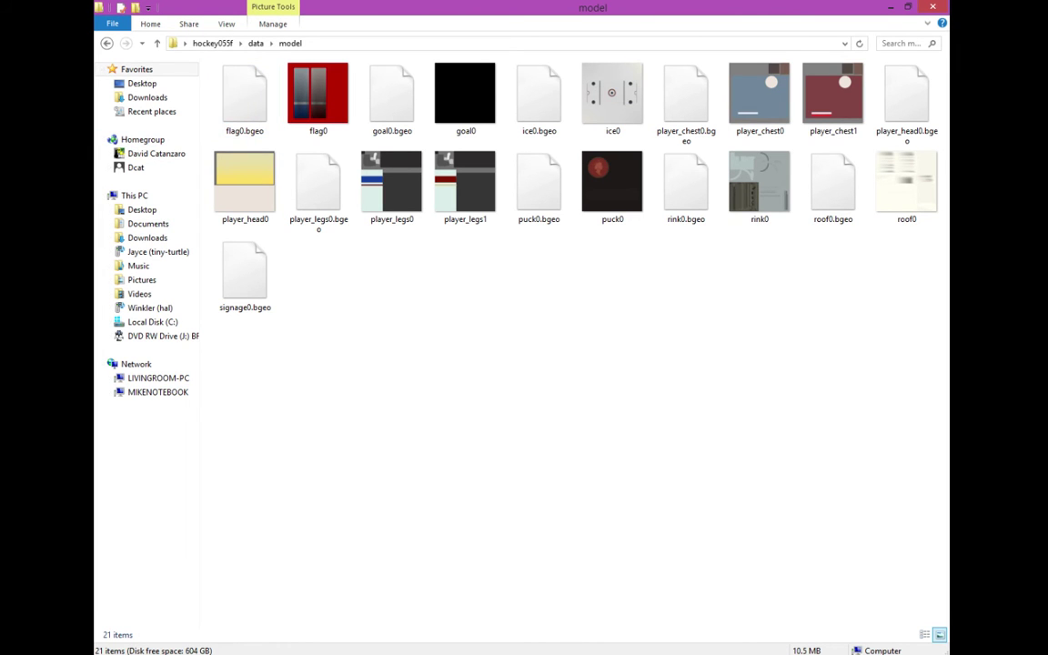
Step: Preview the desktop's Default Modded Ice Texture image, close the preview and move the file into the model folder
{"action": "left_click_drag", "start_coordinate": [600, 8], "coordinate": [634, 24]}
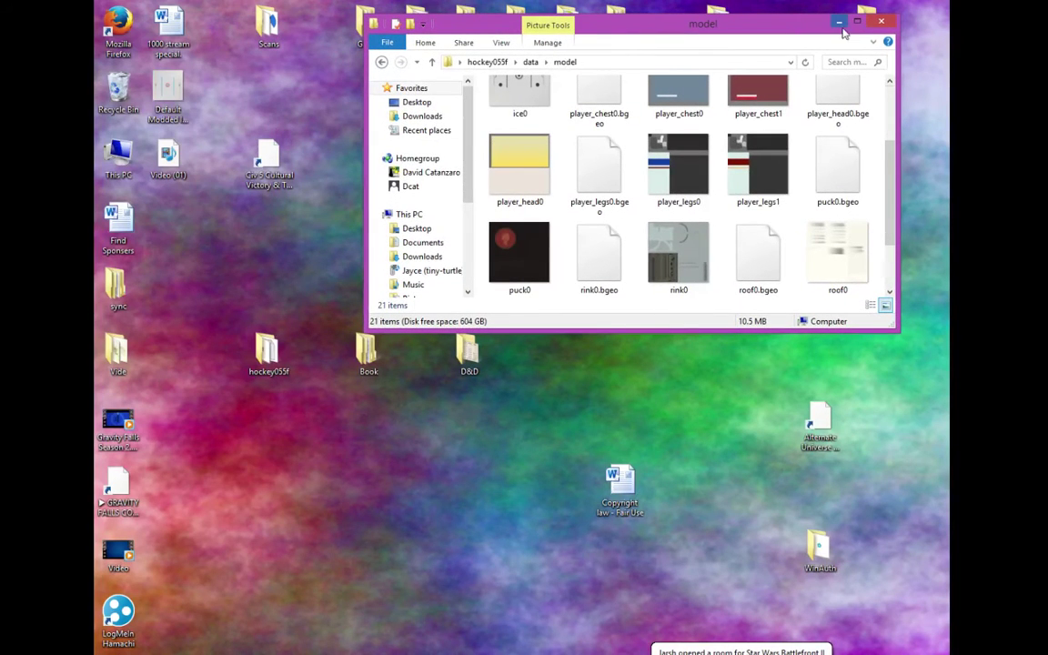
{"action": "double_click", "coordinate": [162, 107]}
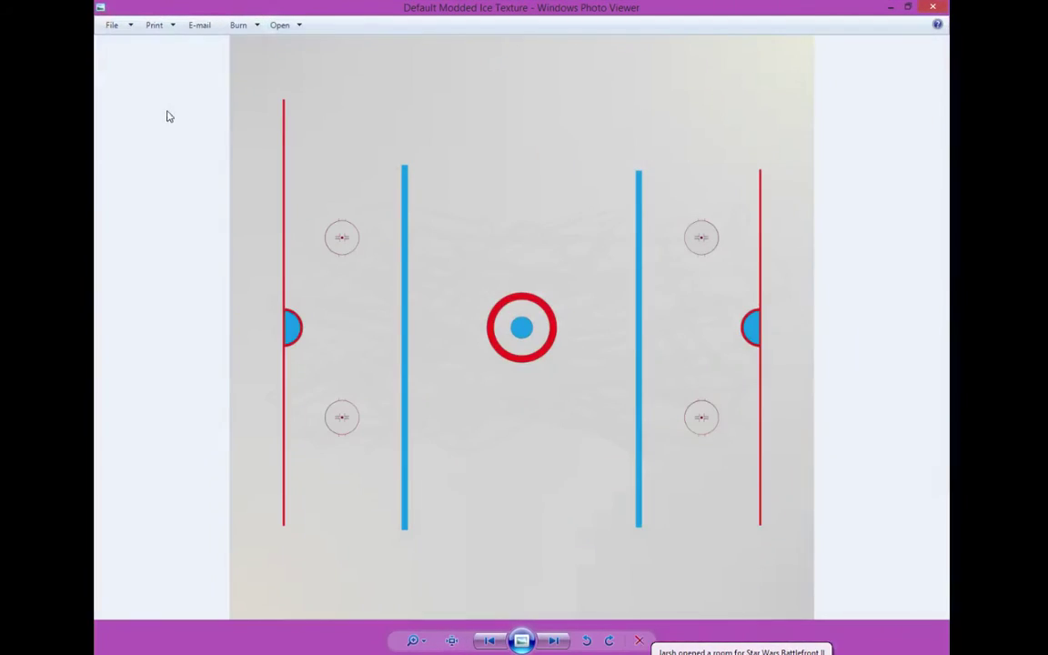
{"action": "mouse_move", "coordinate": [948, 4]}
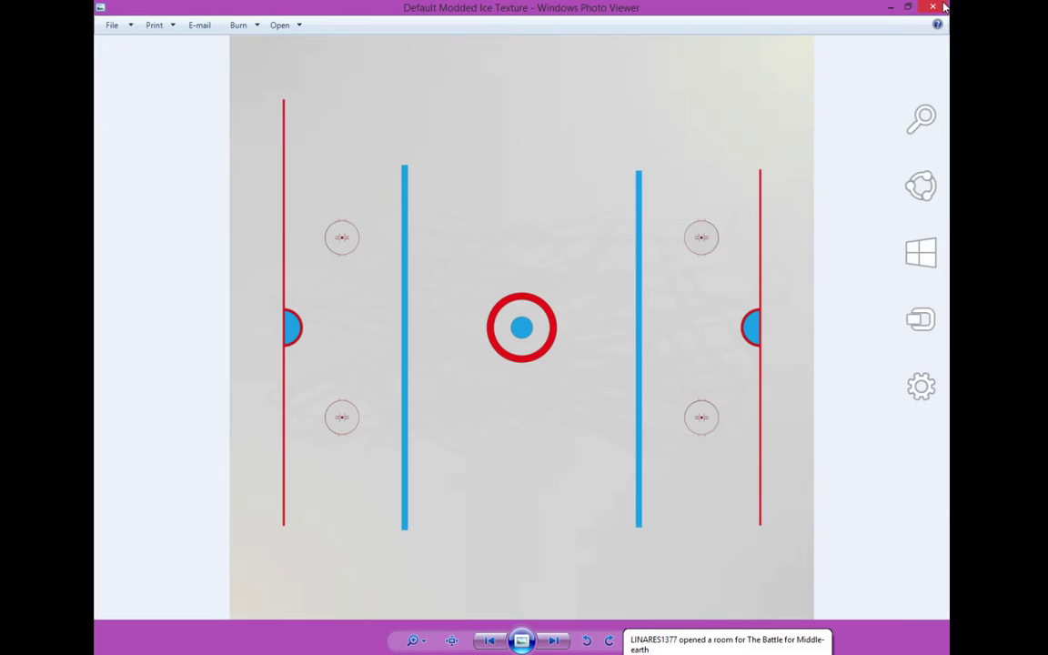
{"action": "left_click", "coordinate": [933, 7]}
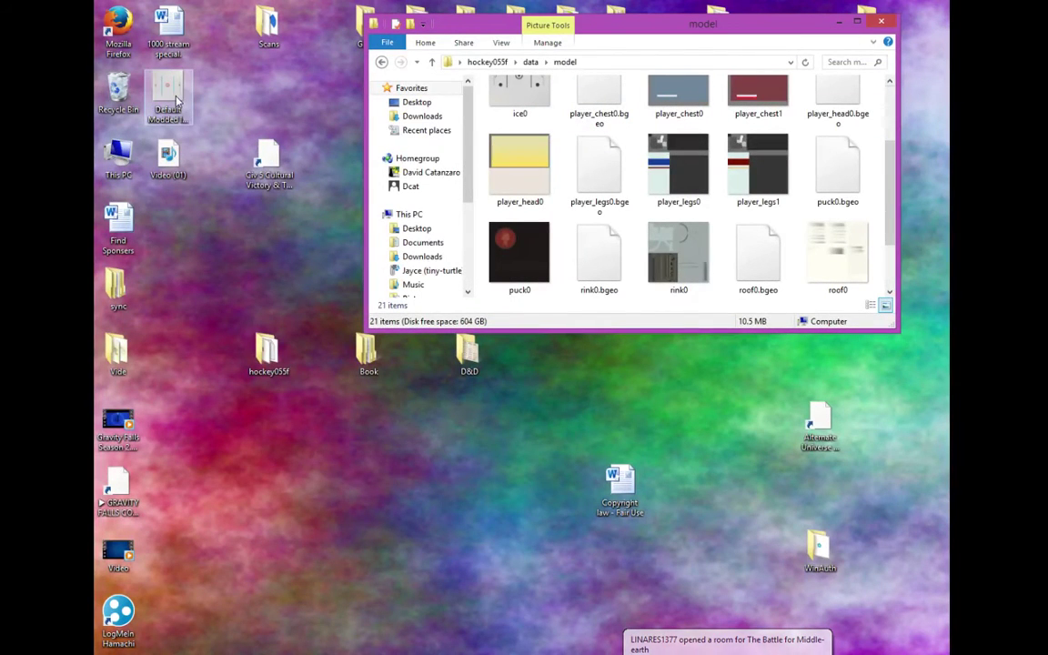
{"action": "left_click_drag", "start_coordinate": [166, 99], "coordinate": [782, 246]}
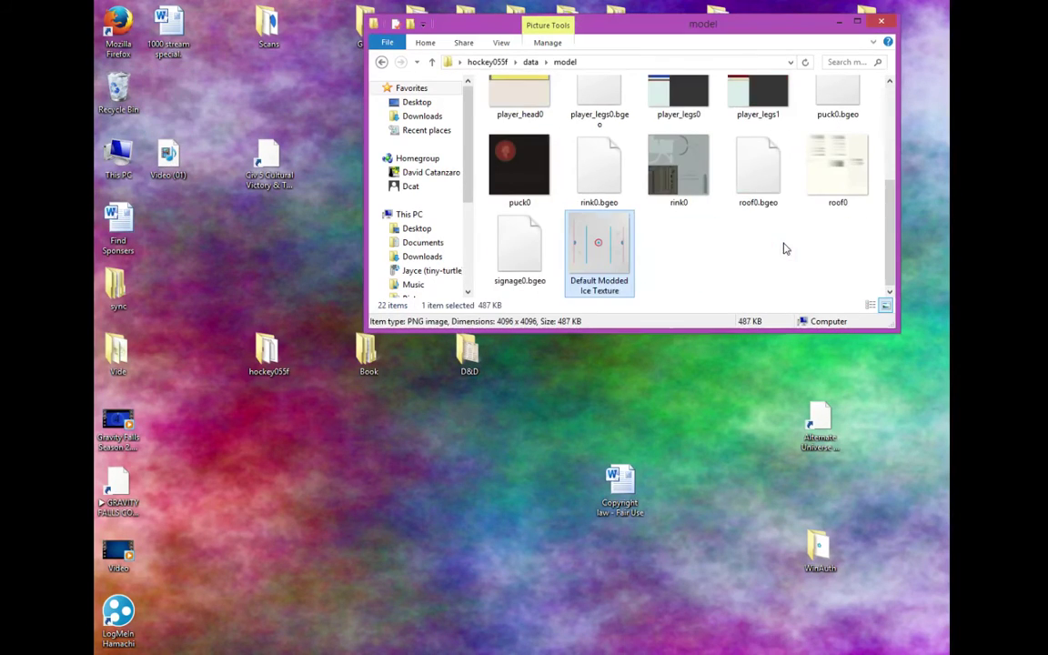
Step: Try to rename the Default Modded Ice Texture file to ice0, declining the suggested alternative name
{"action": "right_click", "coordinate": [600, 238]}
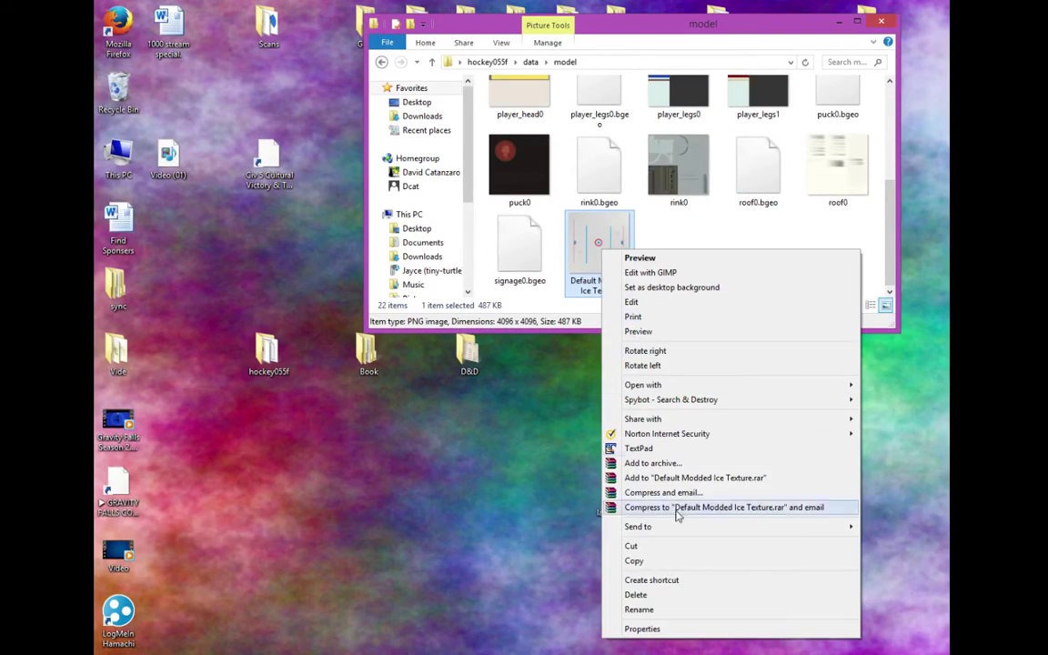
{"action": "left_click", "coordinate": [676, 609]}
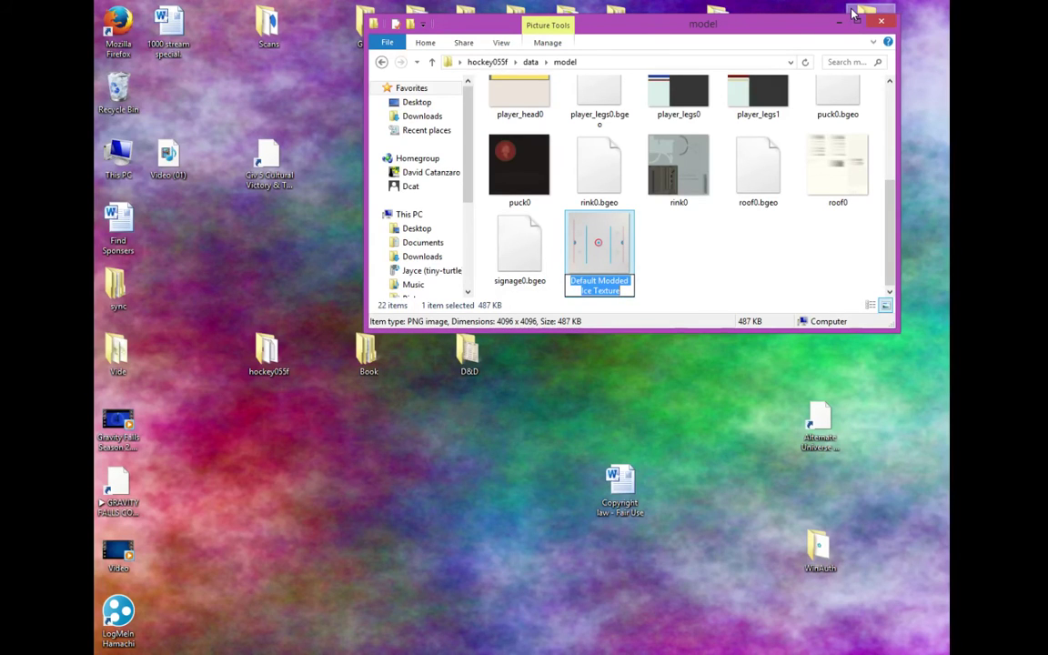
{"action": "type", "text": "ice0"}
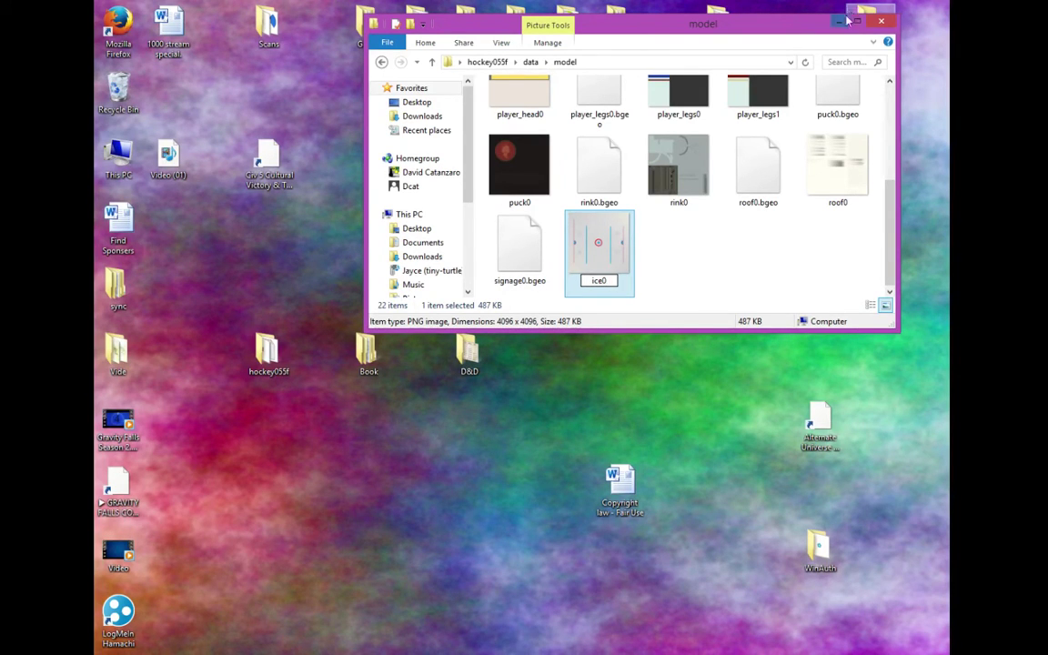
{"action": "key", "text": "Return"}
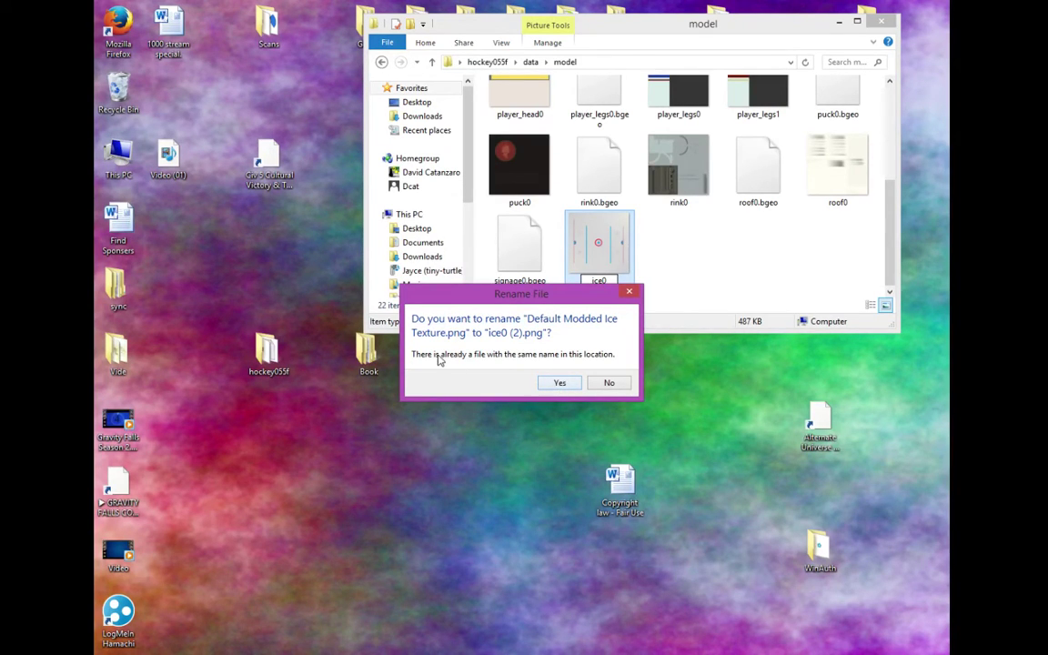
{"action": "left_click", "coordinate": [607, 382]}
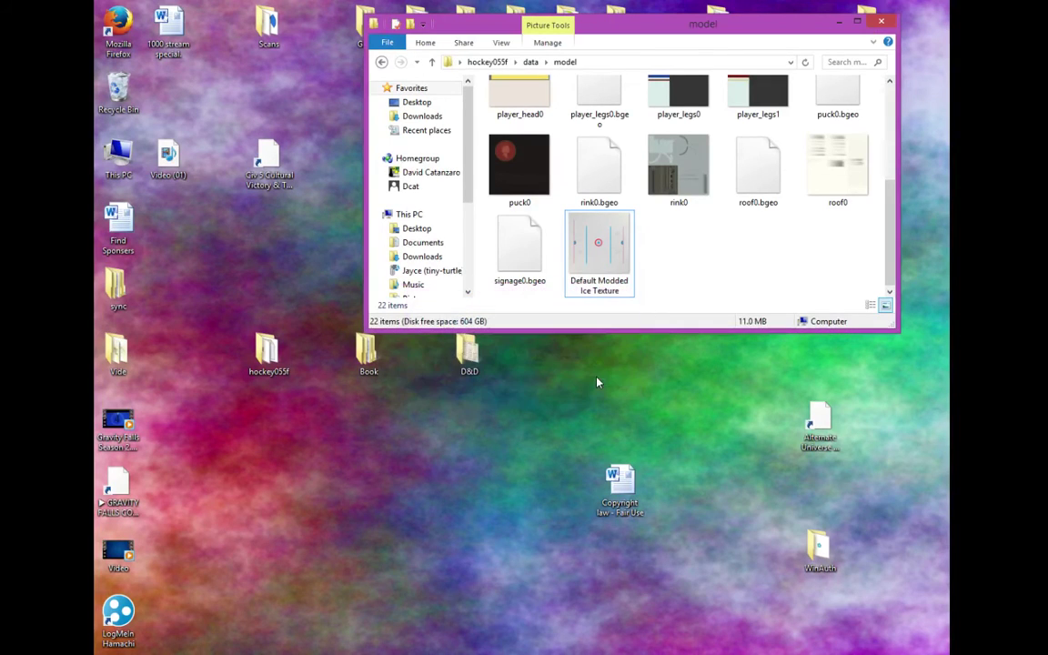
Step: Delete the original ice0 PNG image from the model folder, keeping the ice0.bgeo file
{"action": "double_click", "coordinate": [772, 22]}
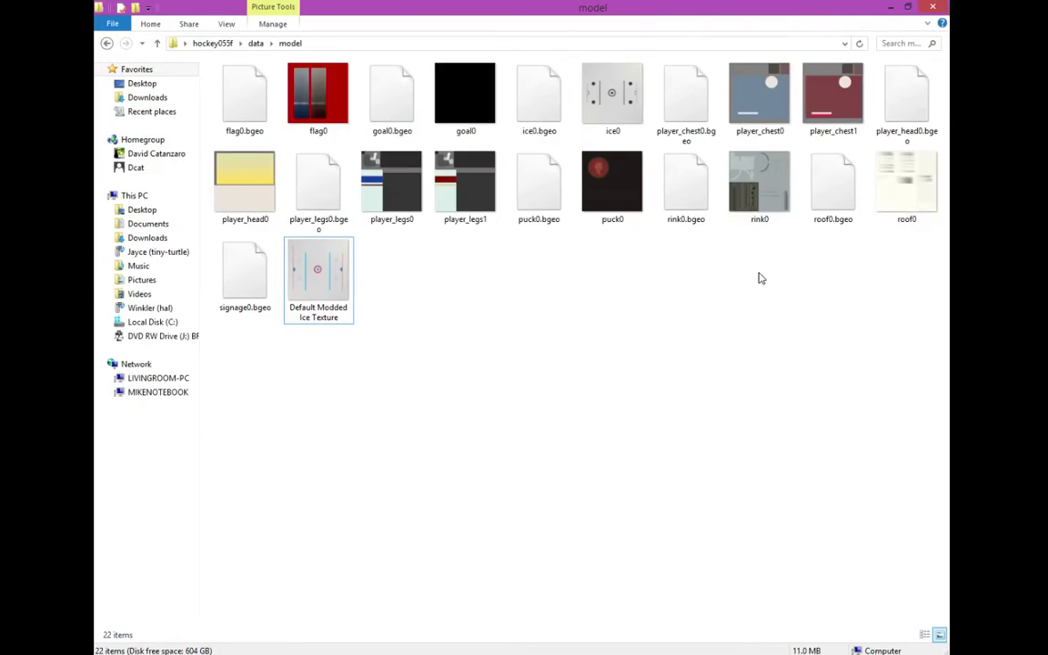
{"action": "left_click", "coordinate": [541, 102]}
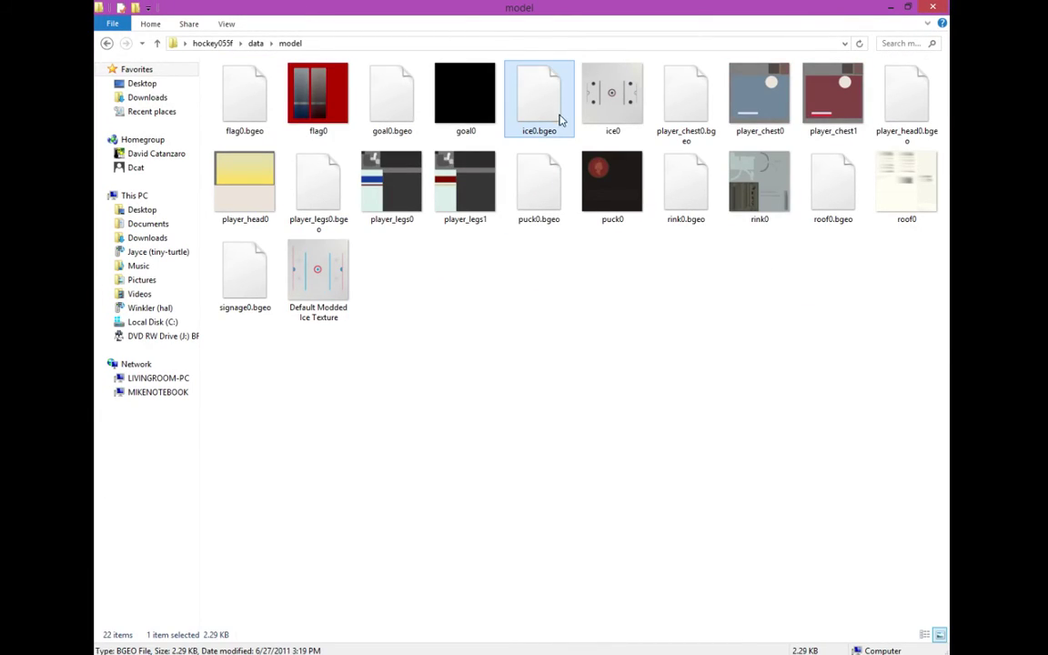
{"action": "left_click", "coordinate": [615, 109]}
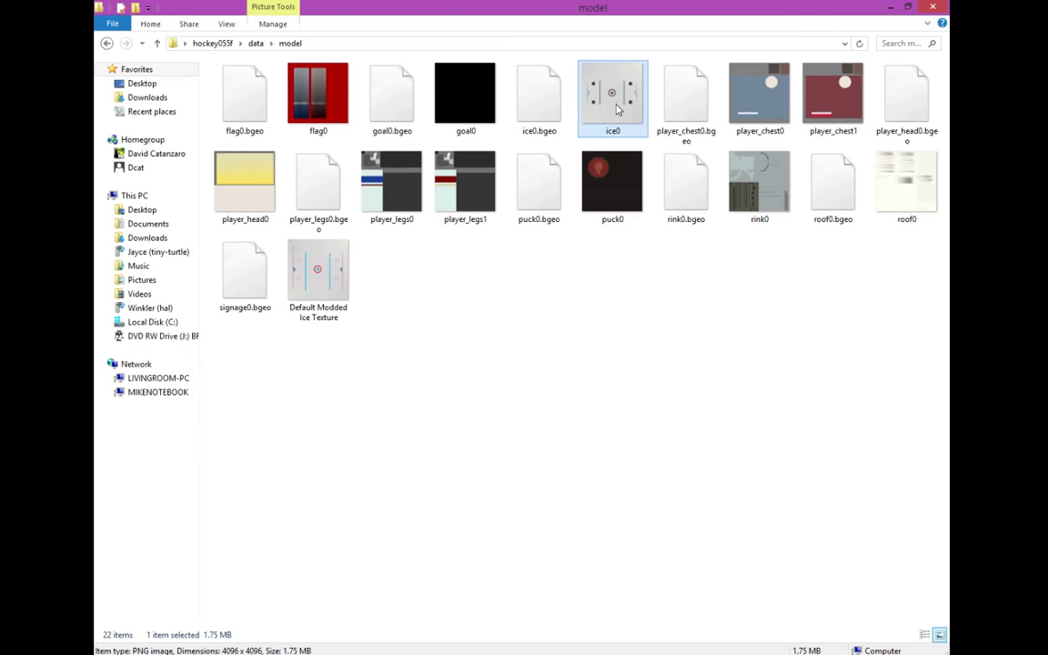
{"action": "key", "text": "Delete"}
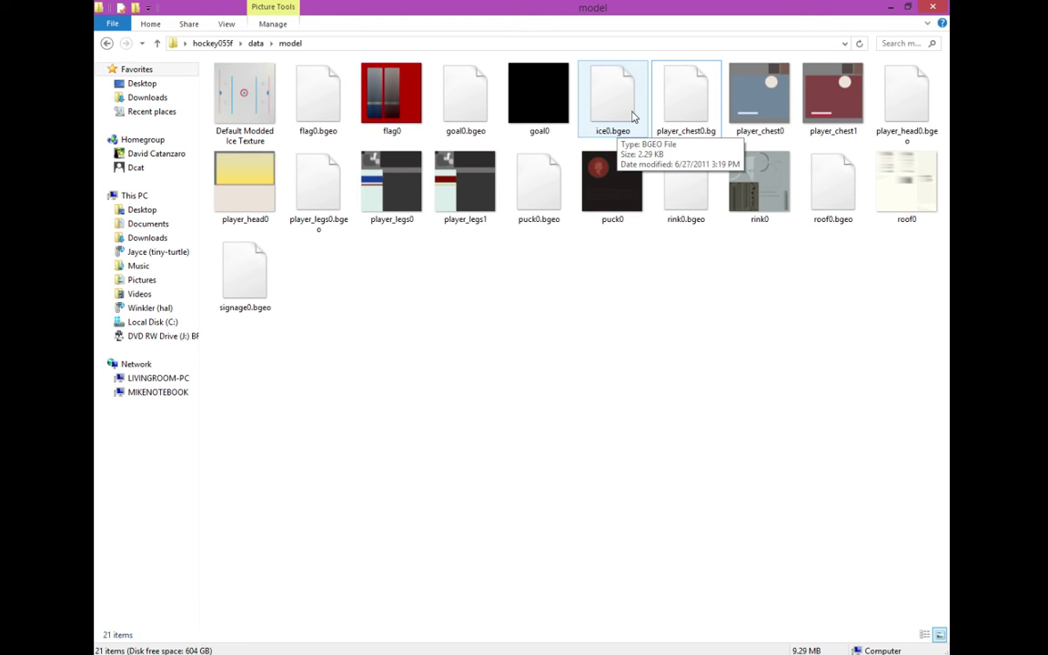
Step: Rename the Default Modded Ice Texture file in the model folder as ice0
{"action": "left_click_drag", "start_coordinate": [522, 8], "coordinate": [578, 29]}
{"action": "left_click", "coordinate": [805, 20]}
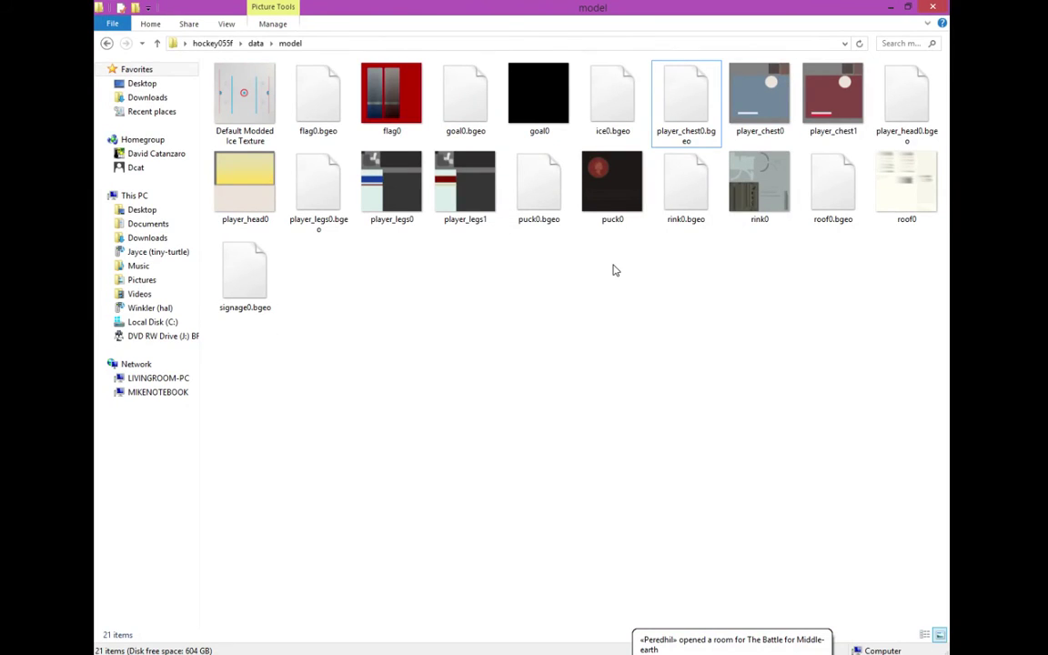
{"action": "key", "text": "r"}
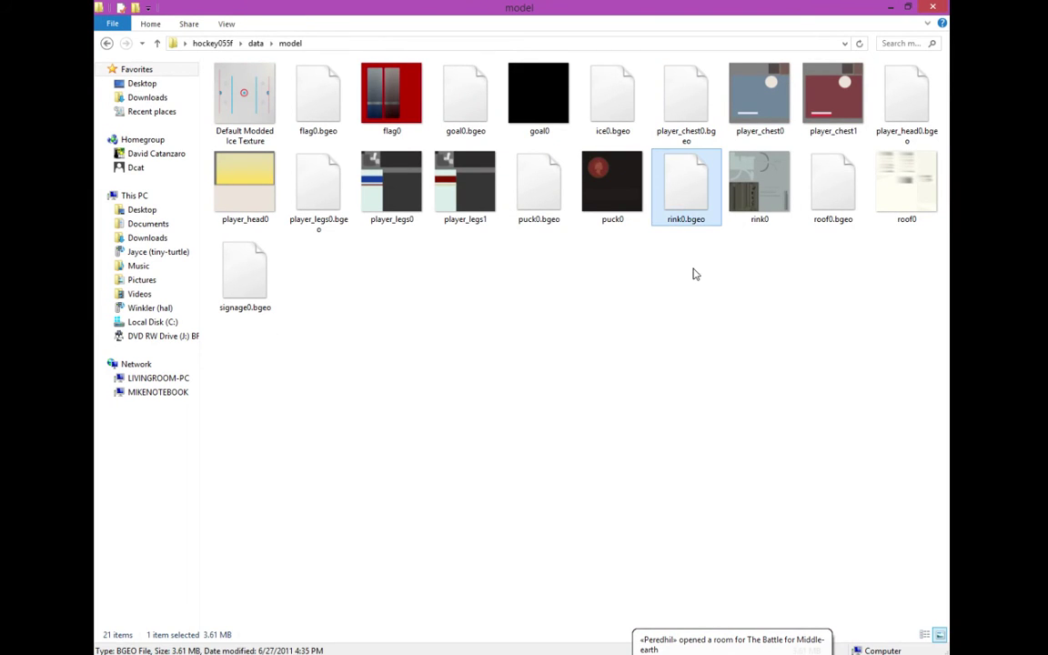
{"action": "key", "text": "i"}
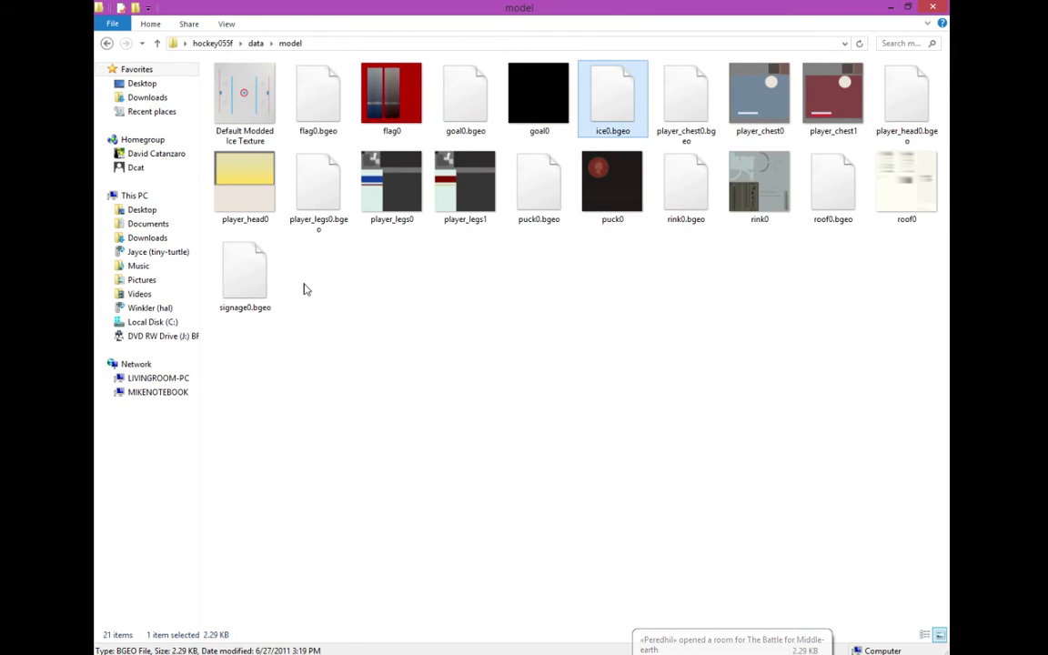
{"action": "right_click", "coordinate": [269, 89]}
{"action": "left_click", "coordinate": [360, 445]}
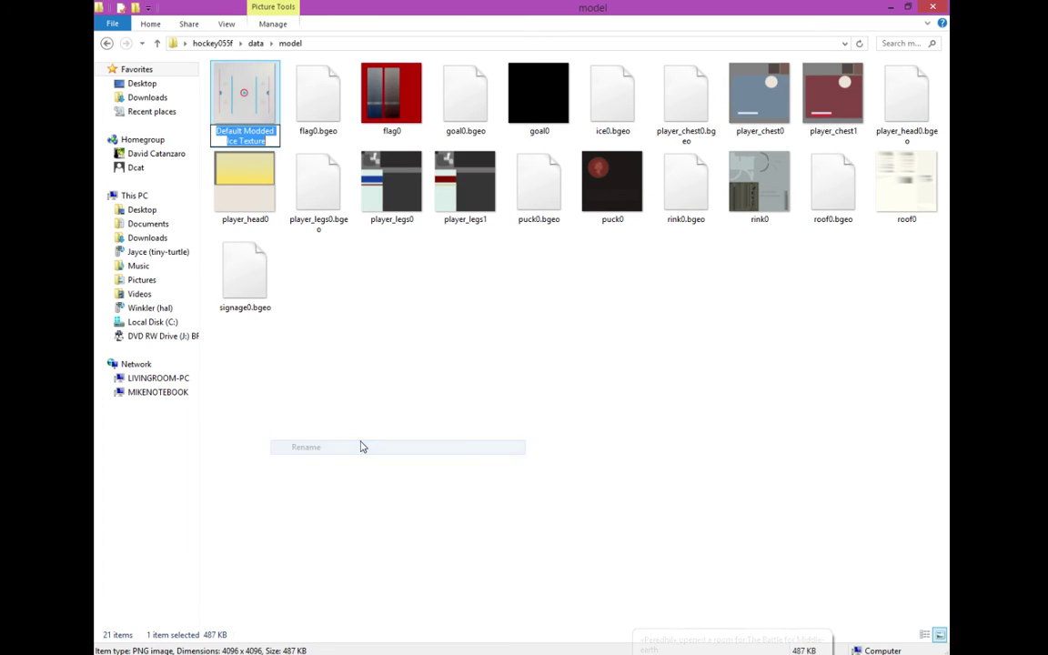
{"action": "type", "text": "ice0"}
{"action": "left_click", "coordinate": [525, 482]}
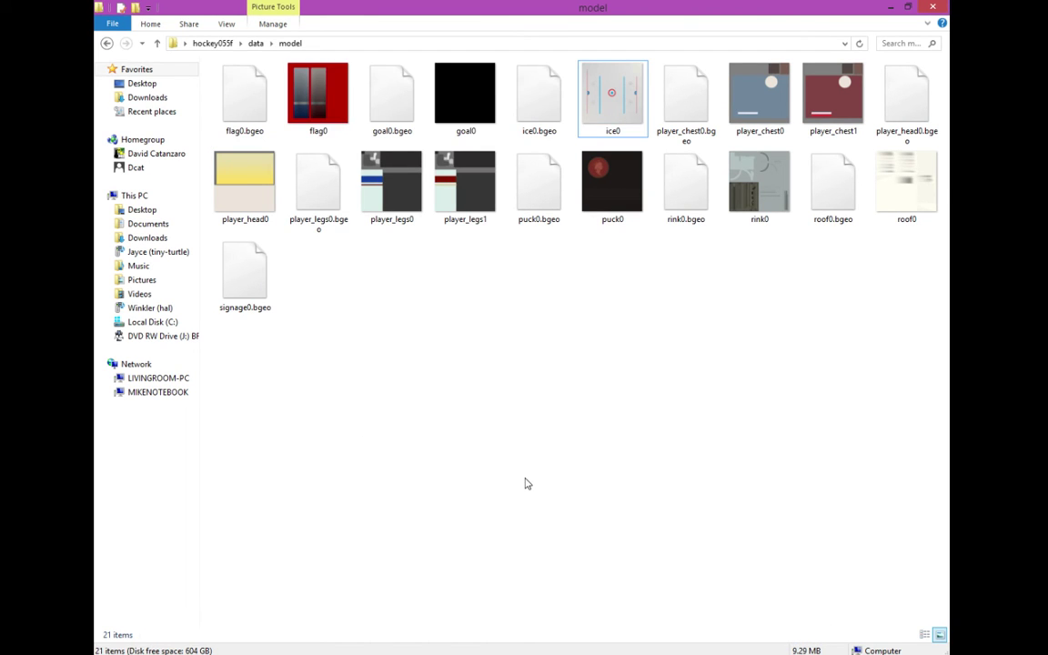
Step: Close the model folder, launch the hockey application from the desktop's hockey055f folder and start a local game with the default settings
{"action": "left_click", "coordinate": [936, 9]}
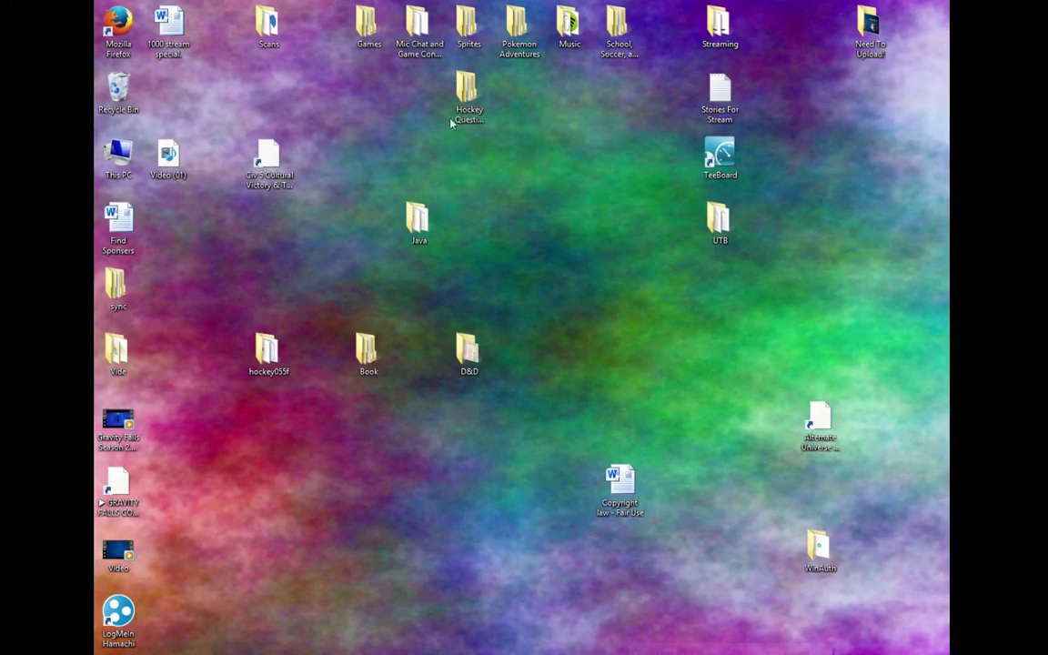
{"action": "double_click", "coordinate": [288, 367]}
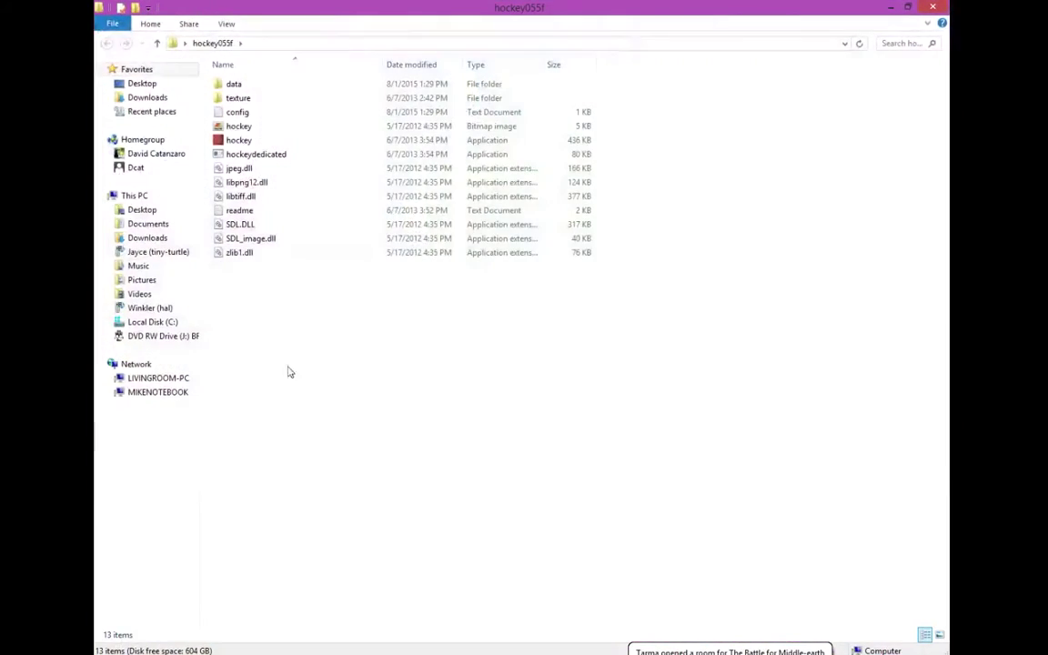
{"action": "double_click", "coordinate": [272, 142]}
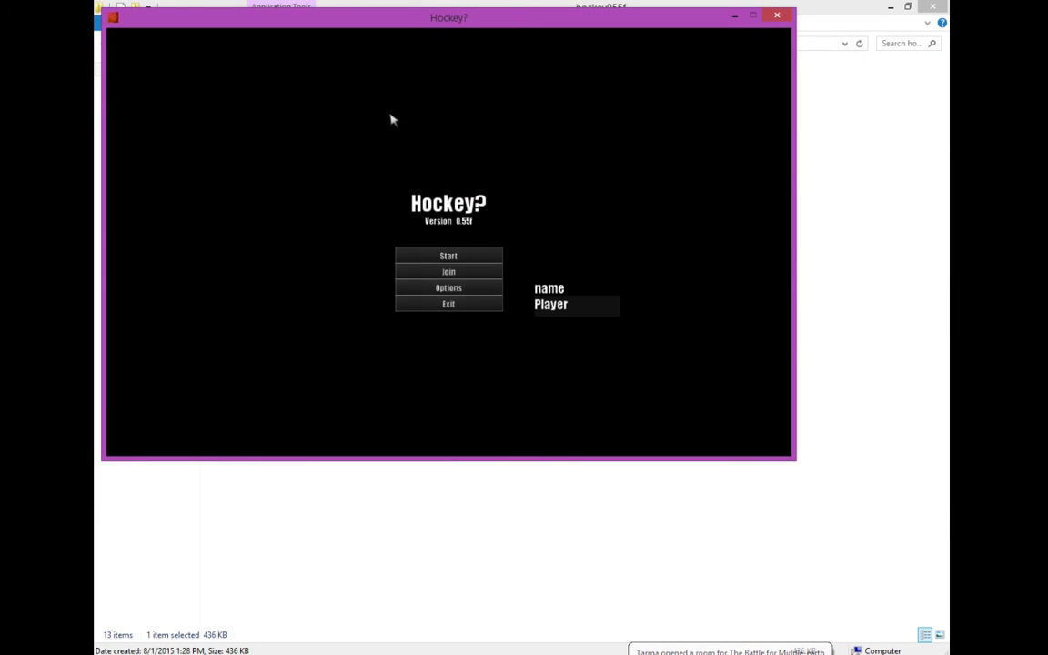
{"action": "left_click", "coordinate": [464, 257]}
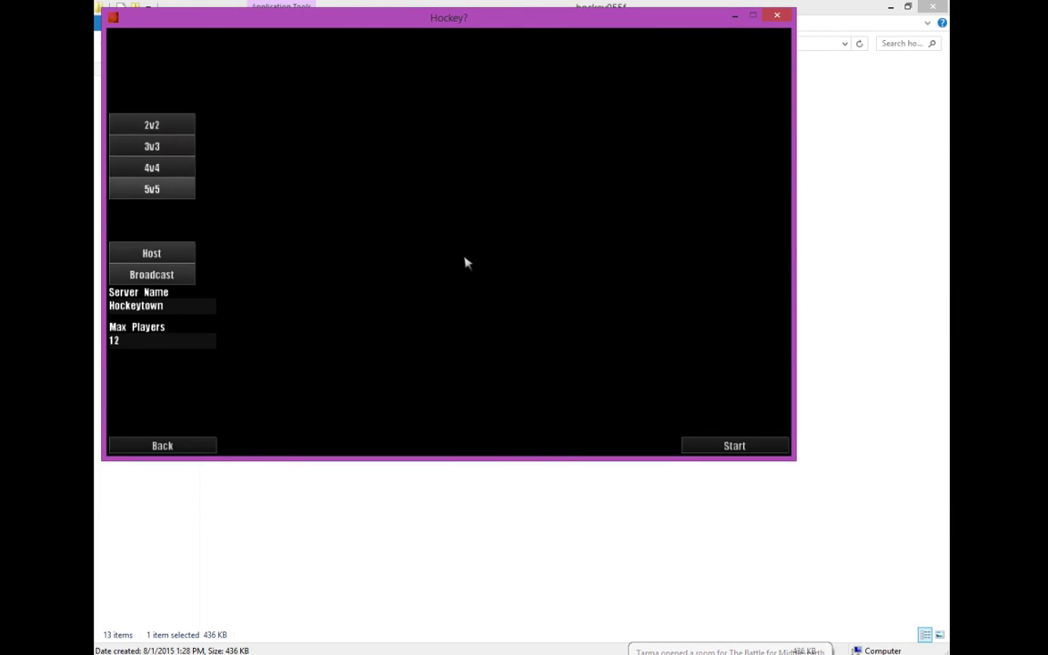
{"action": "left_click", "coordinate": [753, 449]}
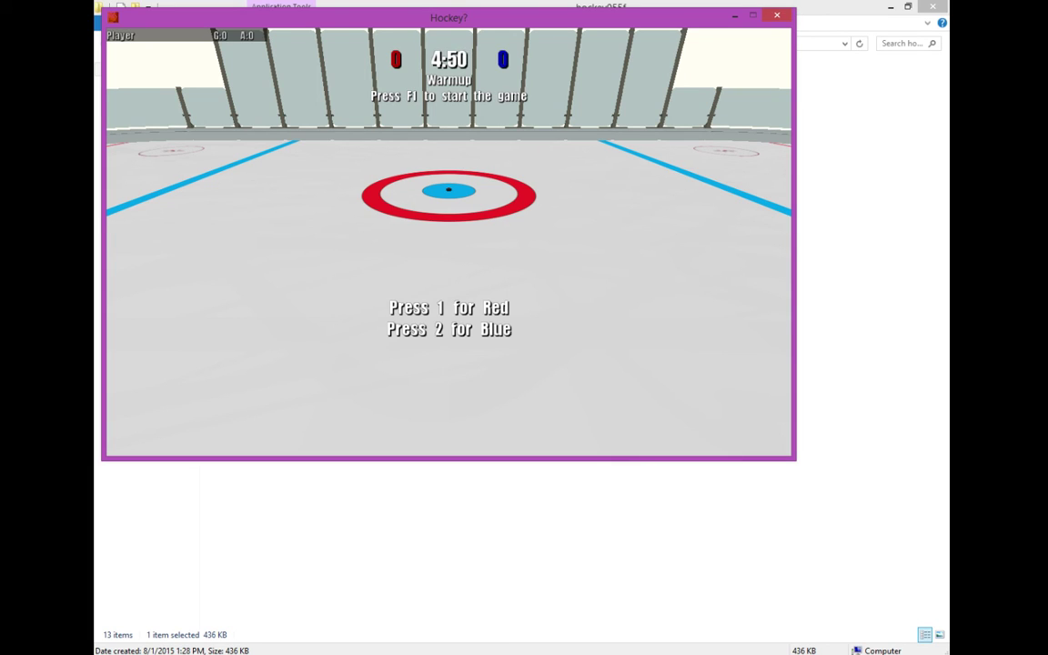
Step: Move around the rink and examine the modded ice texture at centre ice and along the blue lines
{"action": "key", "text": "1"}
{"action": "key", "text": "w"}
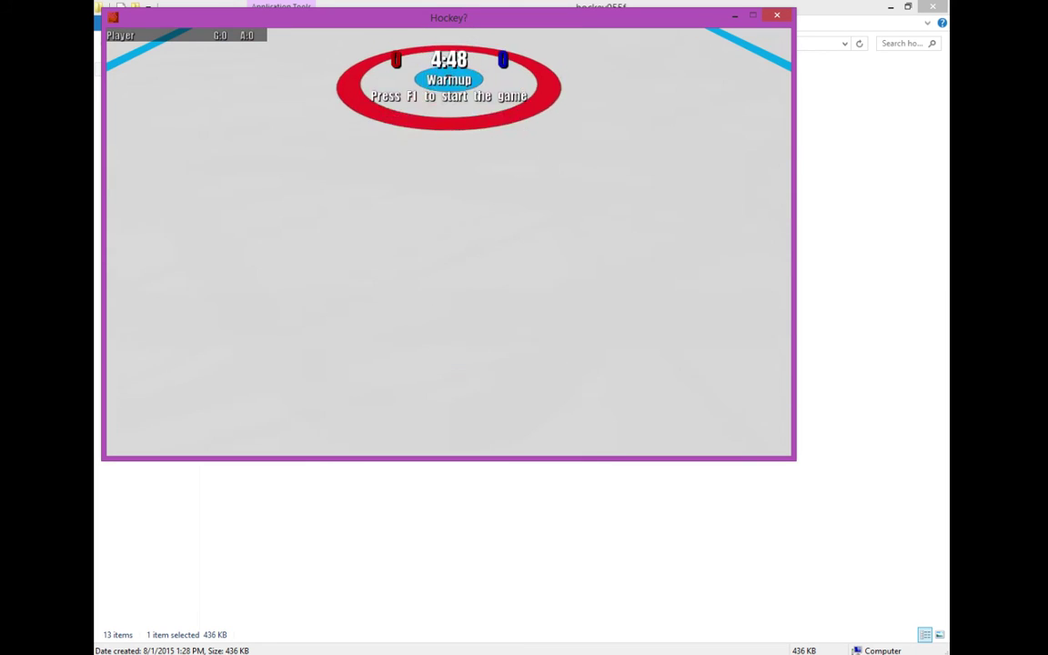
{"action": "key", "text": "w"}
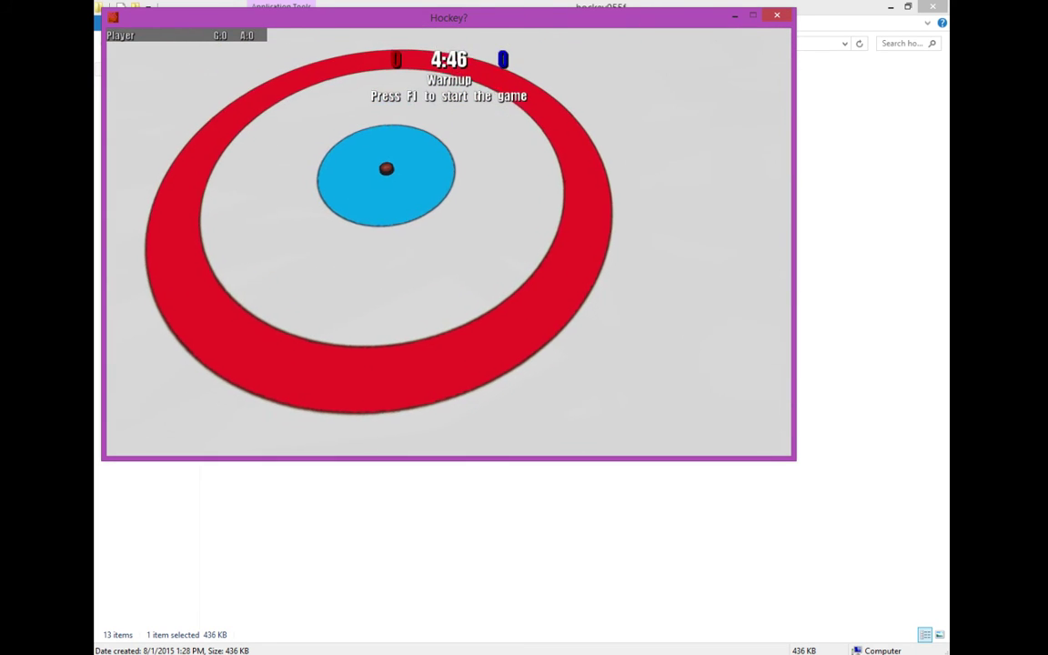
{"action": "key", "text": "s"}
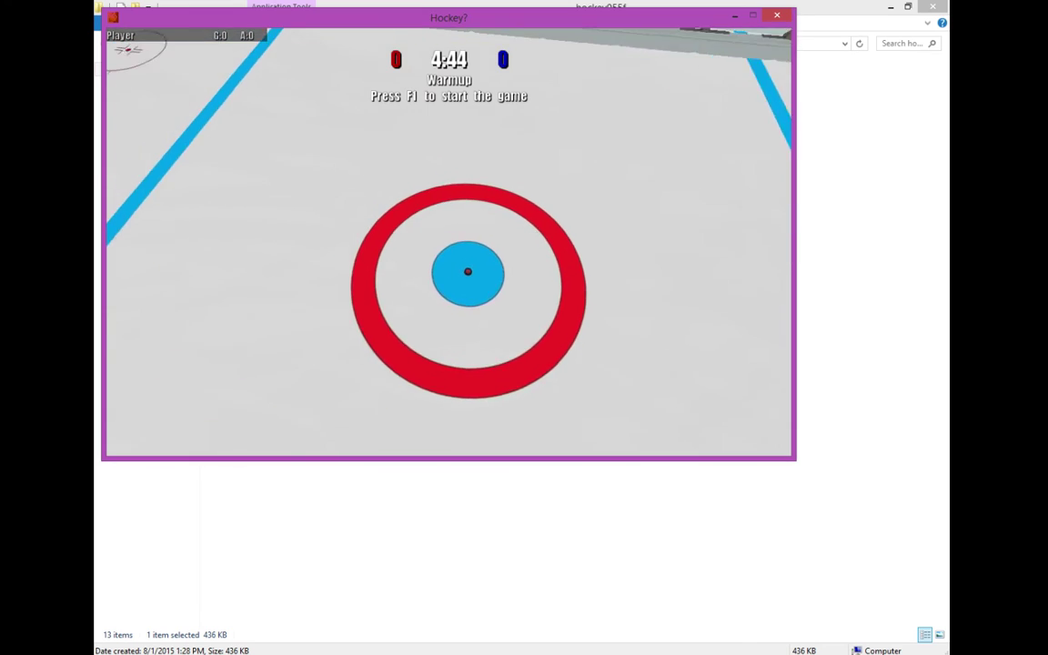
{"action": "key", "text": "w"}
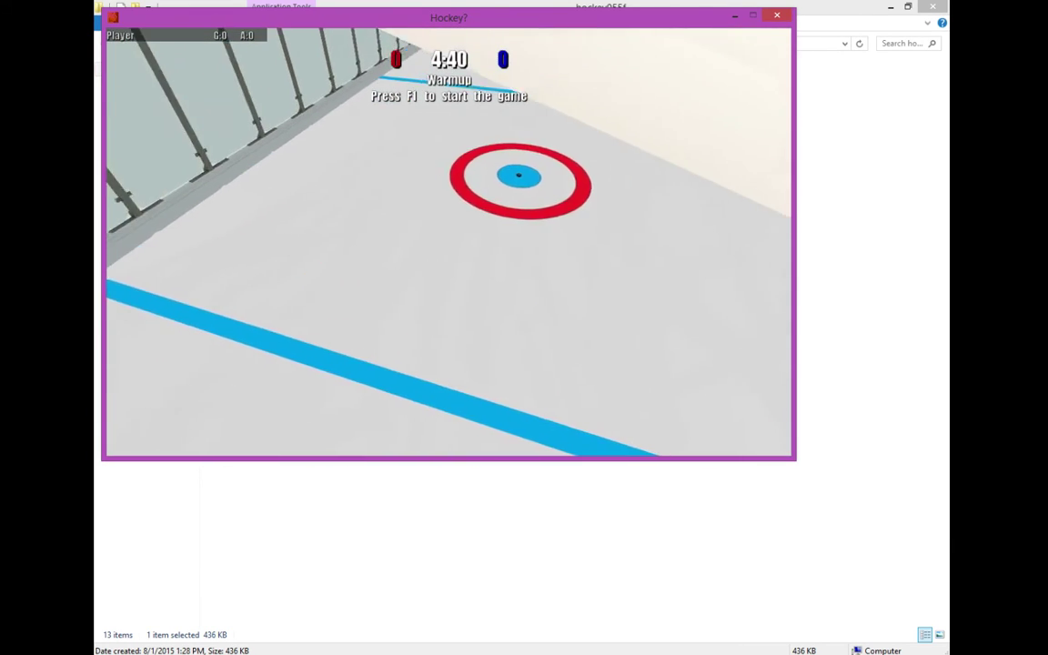
{"action": "key", "text": "s"}
{"action": "key", "text": "w"}
{"action": "key", "text": "w"}
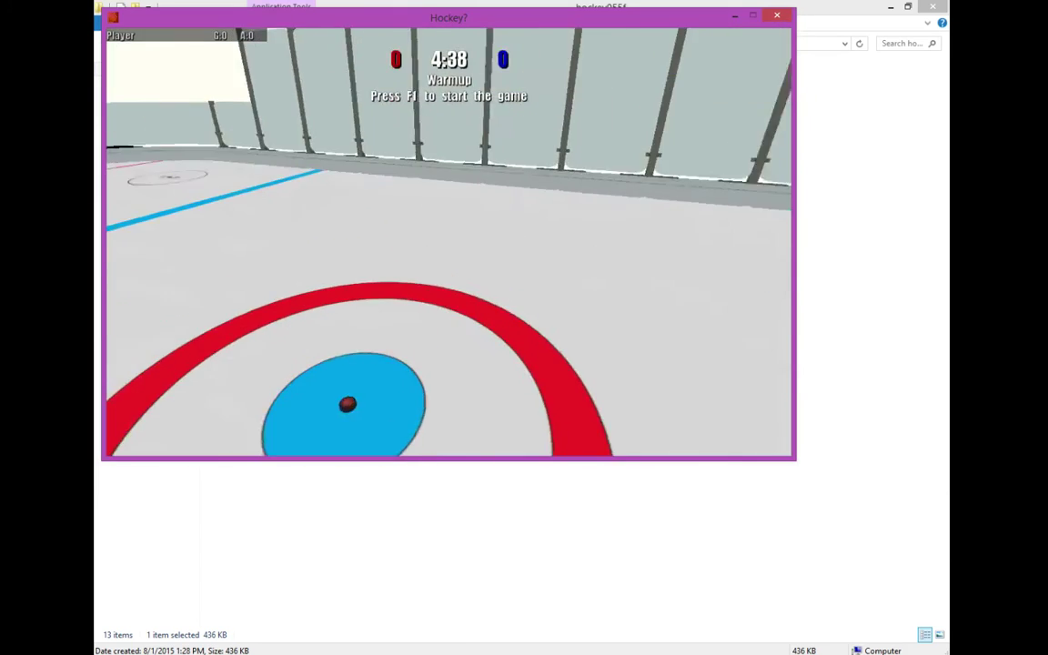
{"action": "key", "text": "s"}
{"action": "key", "text": "Left"}
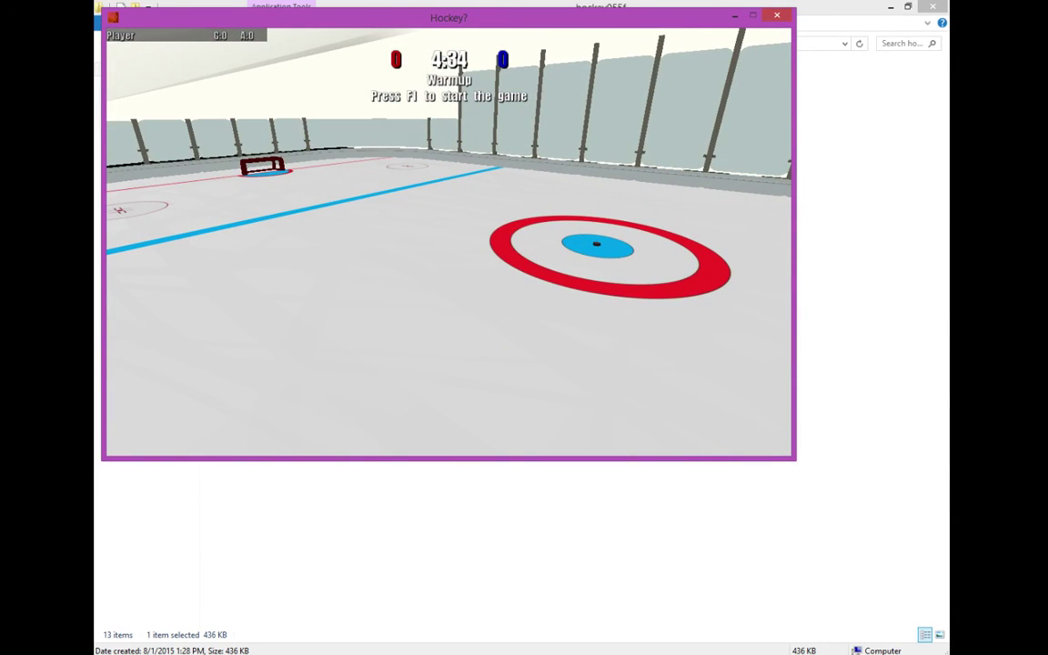
Step: Leave the local match and exit the game
{"action": "key", "text": "Escape"}
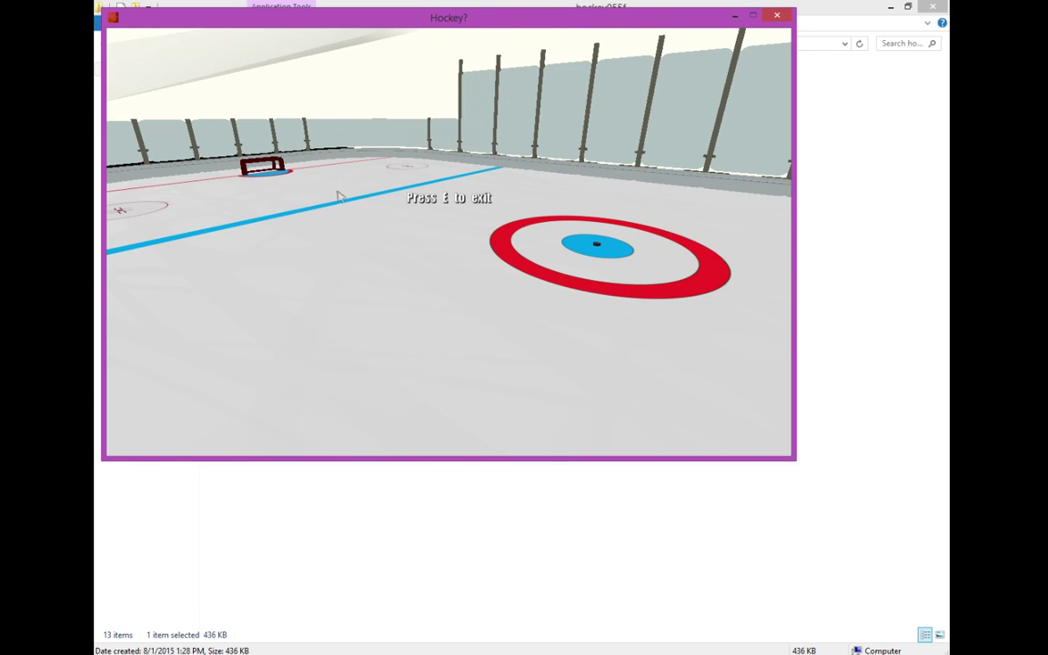
{"action": "key", "text": "y"}
{"action": "left_click", "coordinate": [482, 304]}
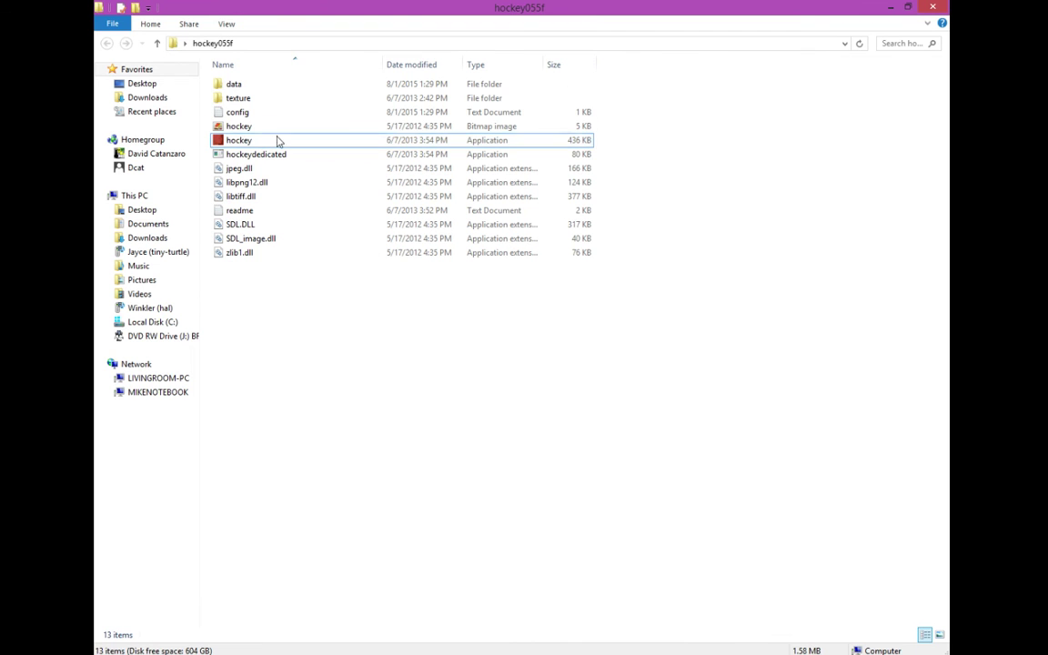
Step: Reopen the model folder inside the hockey055f folder's data folder
{"action": "left_click", "coordinate": [259, 86]}
{"action": "double_click", "coordinate": [259, 87]}
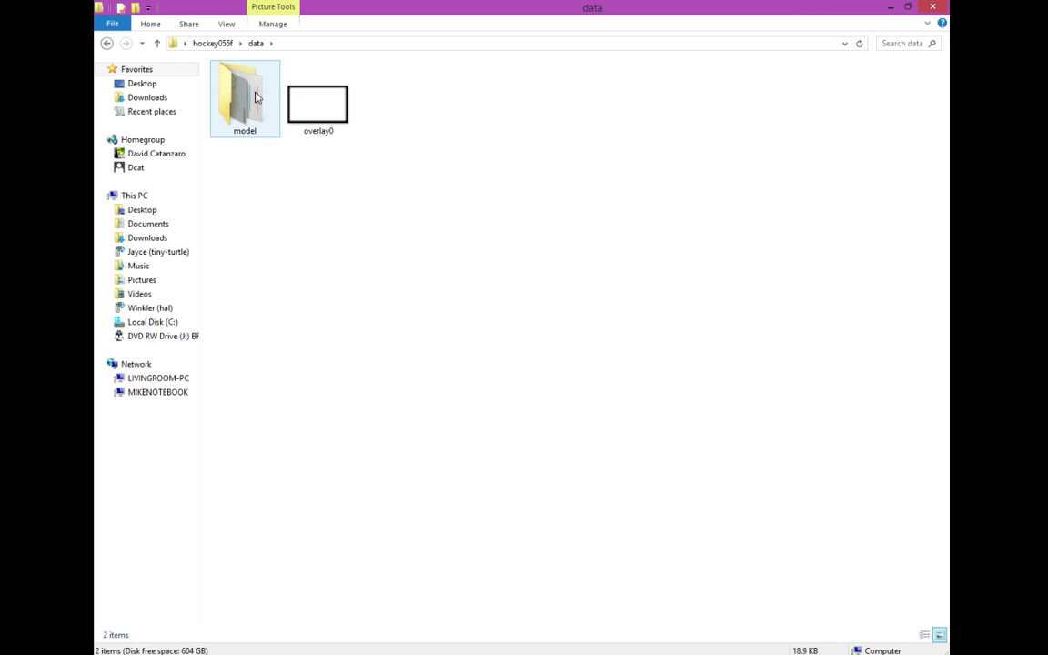
{"action": "double_click", "coordinate": [257, 97]}
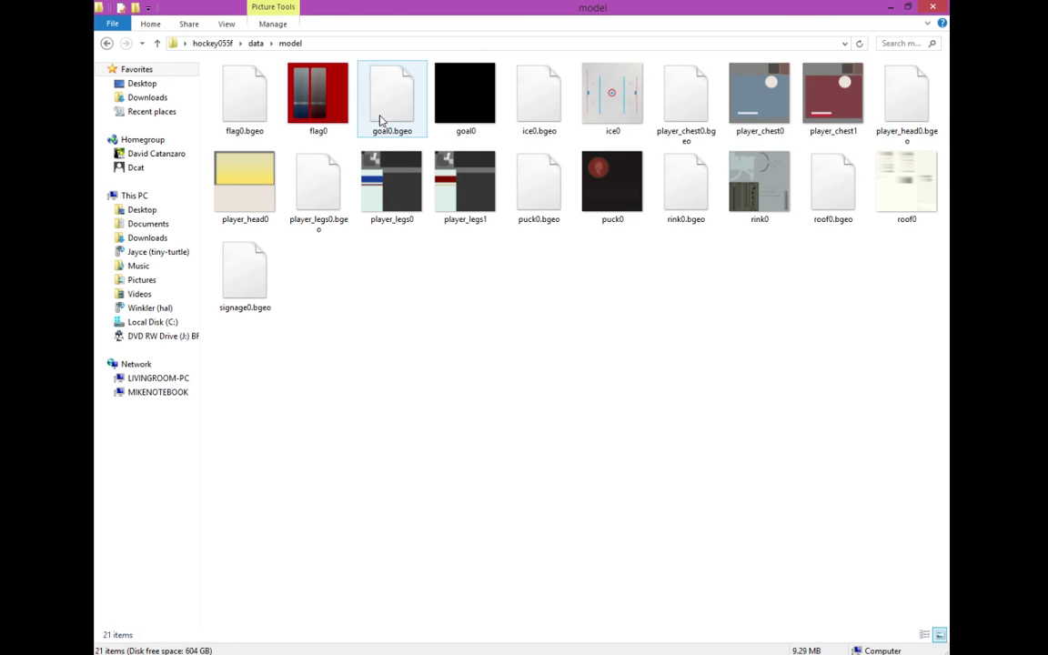